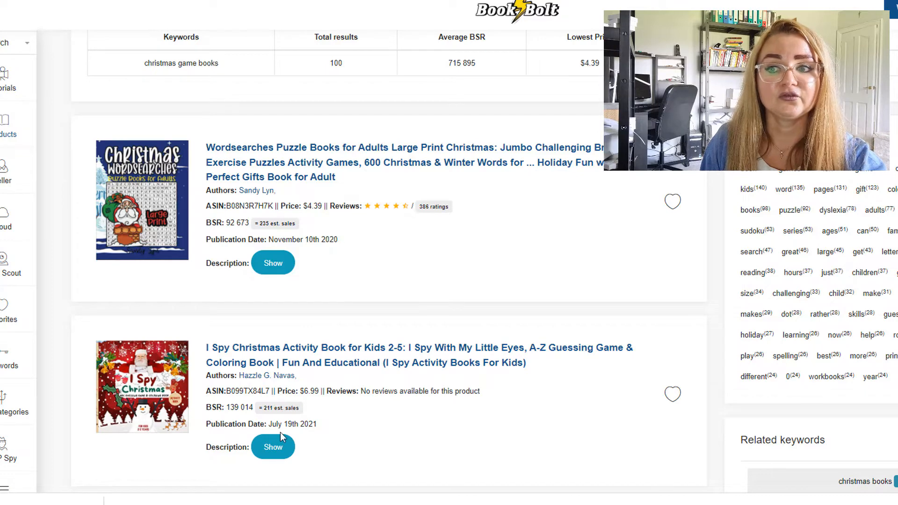
# Step: Examine the Christmas game book results in Book Bolt and the Amazon listing of the I Spy Christmas Activity Book for price and sales rank
pyautogui.scroll(-4, 242, 404)
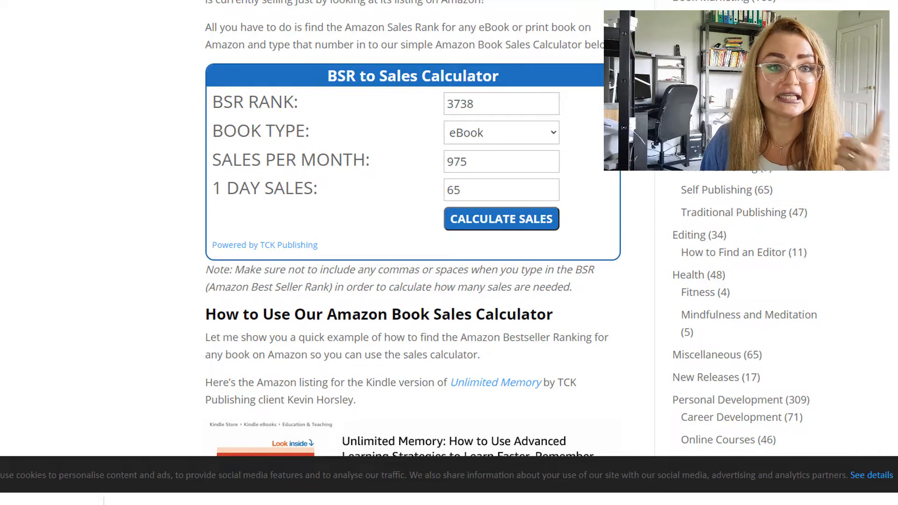
pyautogui.hotkey('alt', 'Tab')
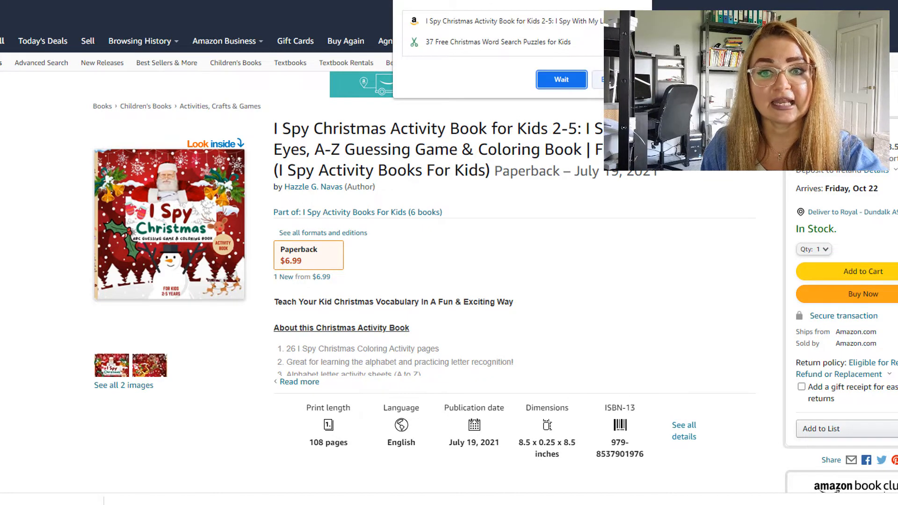
pyautogui.click(576, 82)
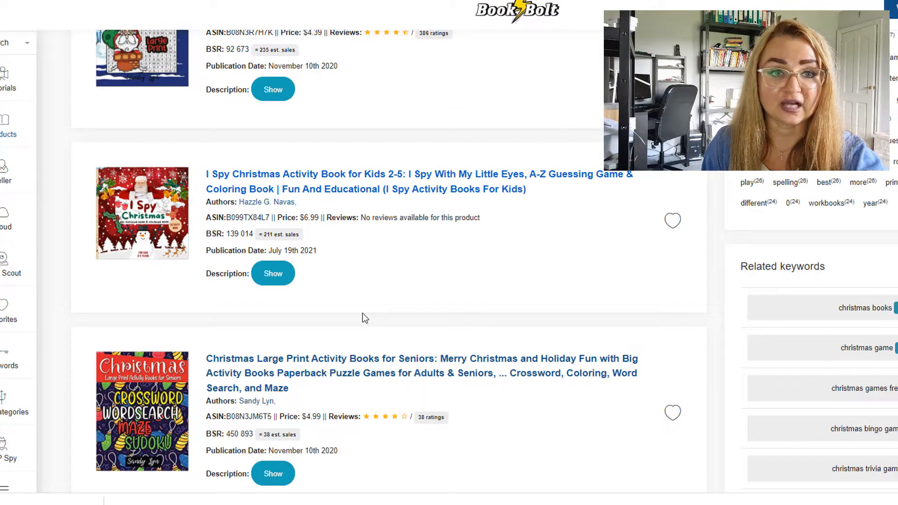
pyautogui.scroll(-3, 331, 330)
pyautogui.scroll(2, 334, 332)
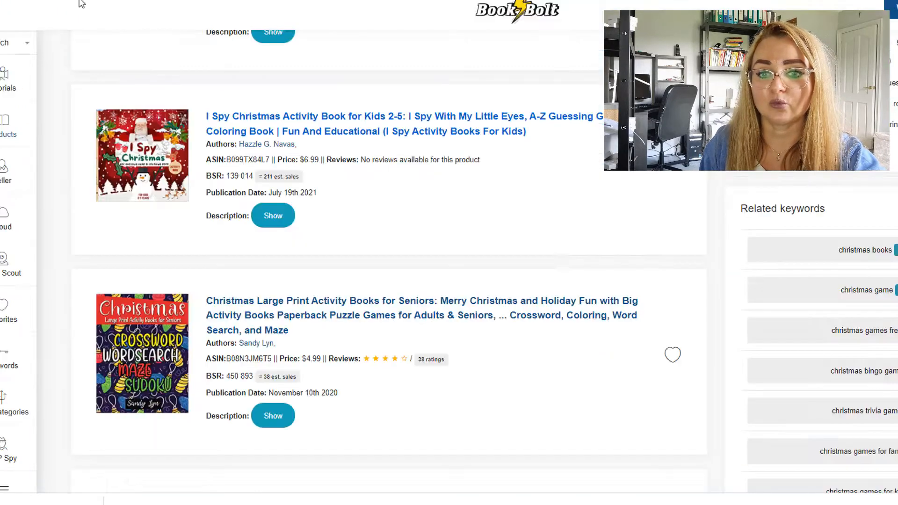
pyautogui.scroll(10, 368, 340)
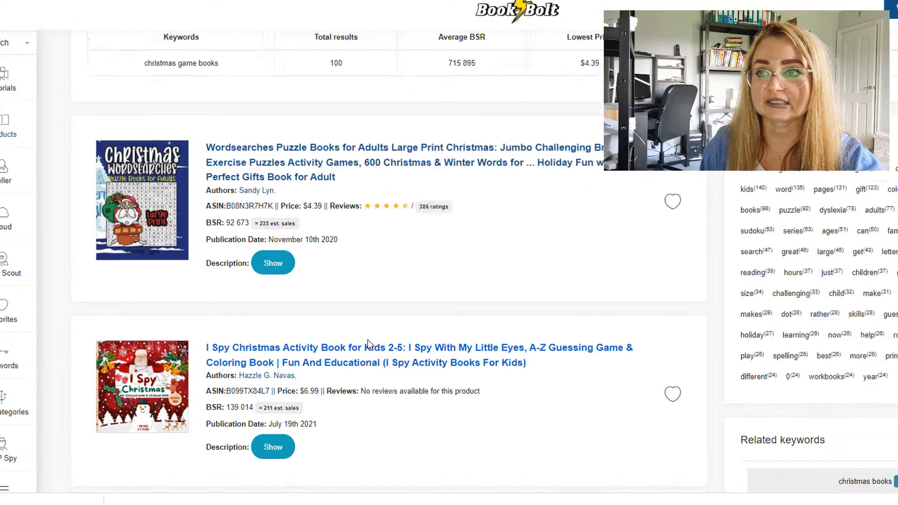
pyautogui.scroll(-2, 380, 403)
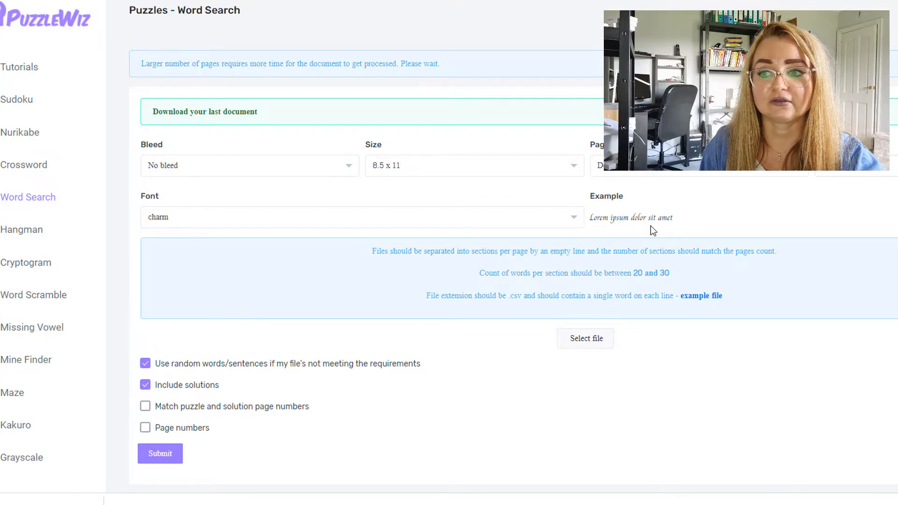
# Step: Turn off the use of random words in PuzzleWiz's Word Search settings and review the Christmas word lists in Excel
pyautogui.click(145, 364)
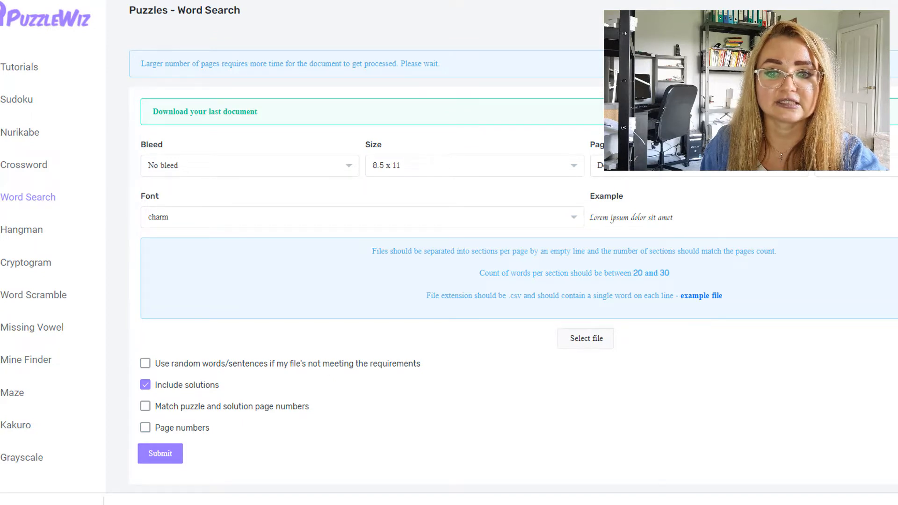
pyautogui.hotkey('alt', 'Tab')
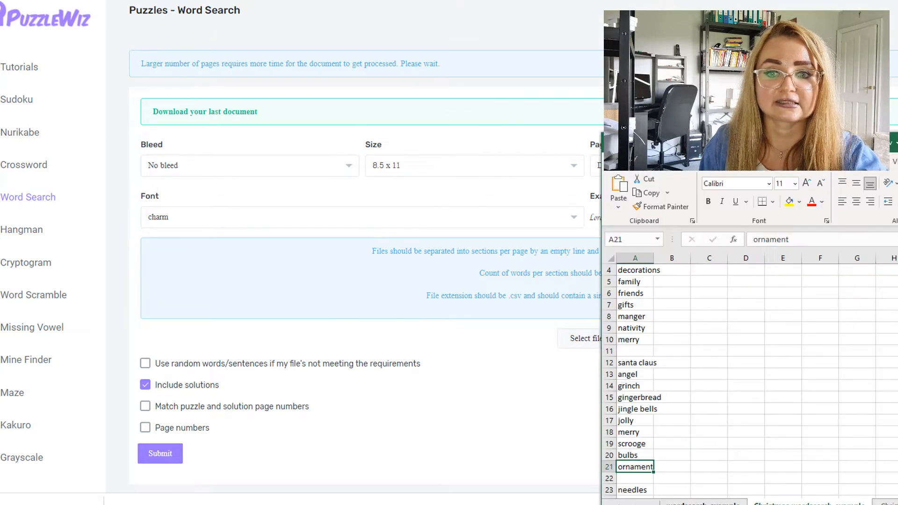
pyautogui.scroll(1, 674, 289)
pyautogui.scroll(-9, 674, 289)
pyautogui.scroll(-10, 674, 306)
pyautogui.scroll(11, 676, 304)
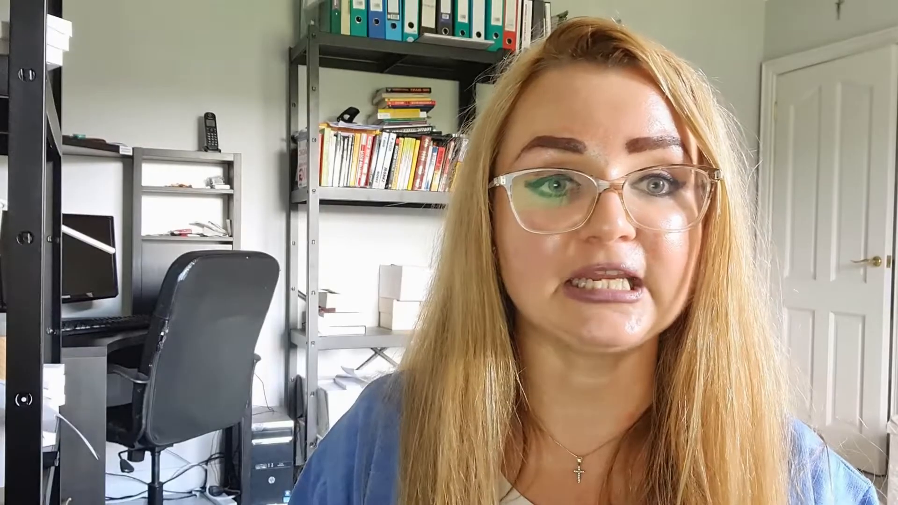
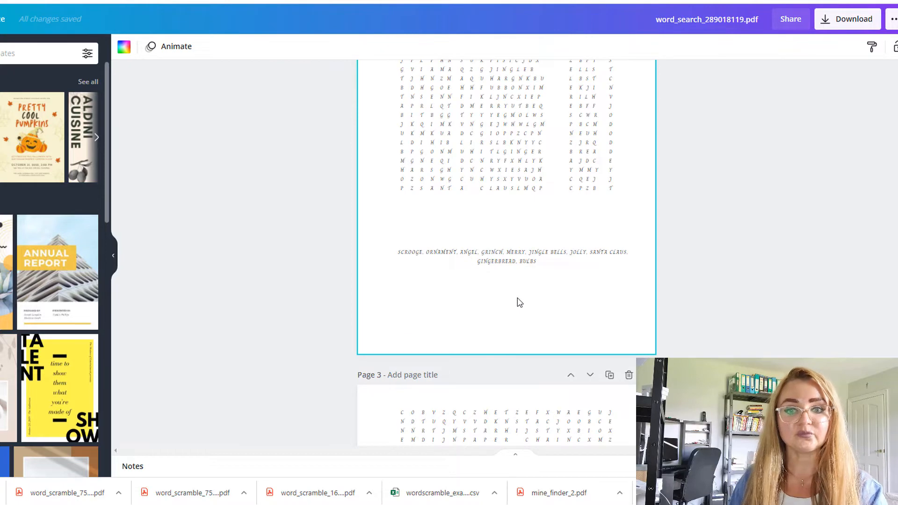
# Step: Examine the imported word search pages in Canva, along with the Christmas game book and cover designs
pyautogui.scroll(-5, 518, 303)
pyautogui.scroll(9, 547, 331)
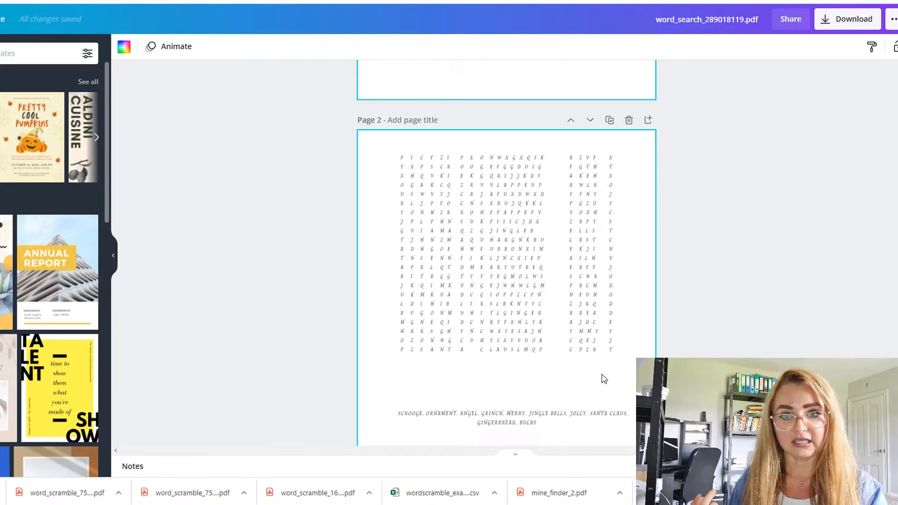
pyautogui.scroll(4, 557, 253)
pyautogui.scroll(-4, 557, 252)
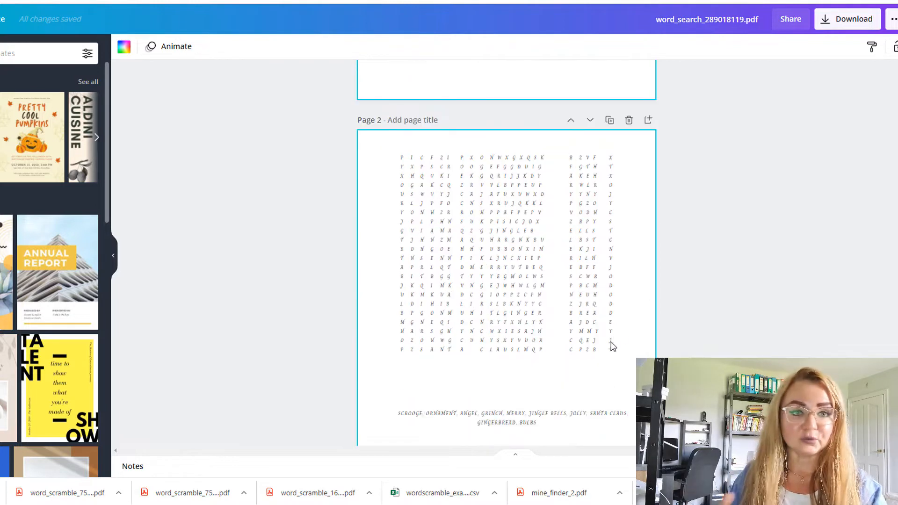
pyautogui.scroll(5, 602, 365)
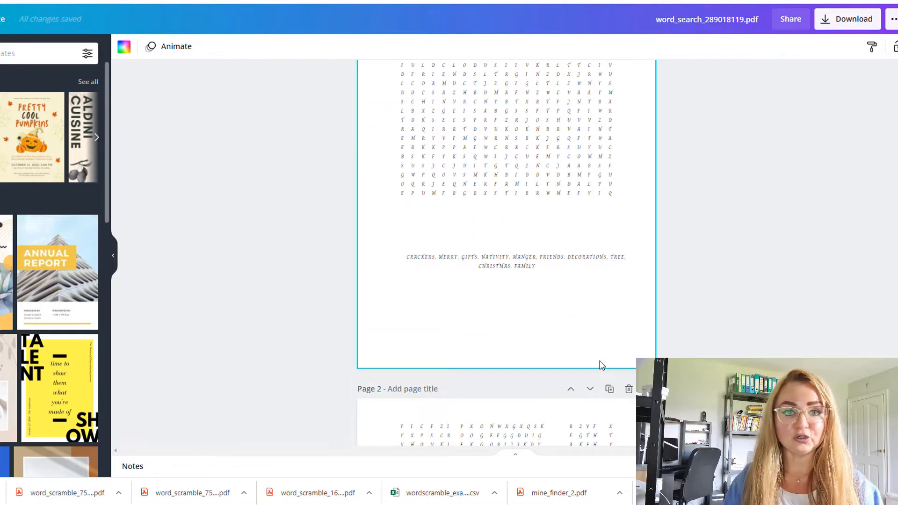
pyautogui.scroll(2, 602, 365)
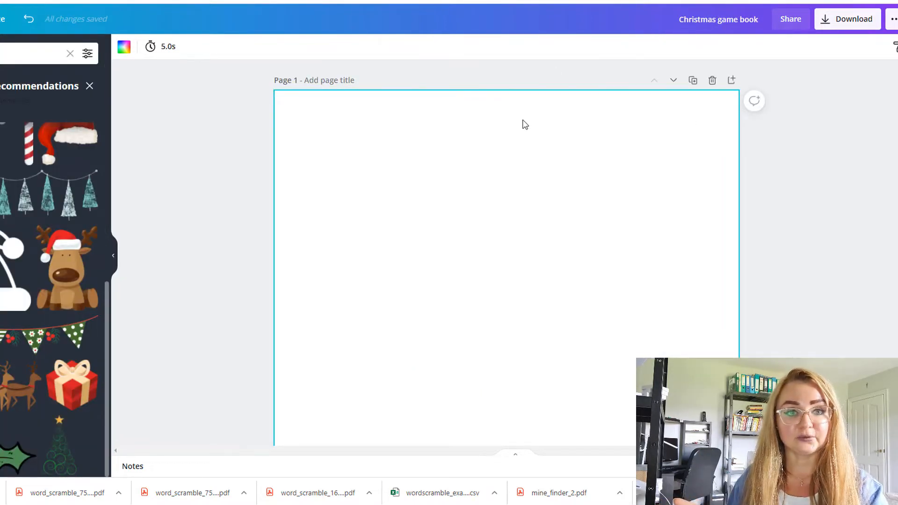
pyautogui.click(444, 1)
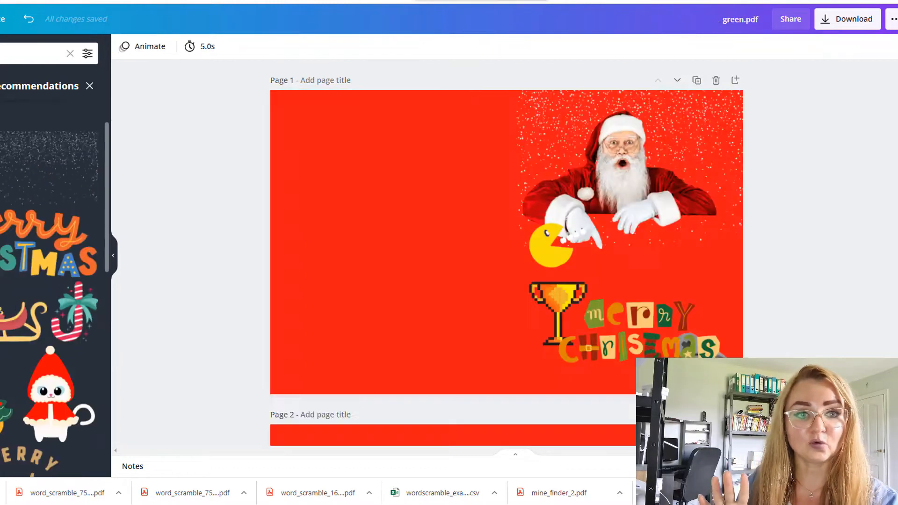
pyautogui.hotkey('ctrl', 'Tab')
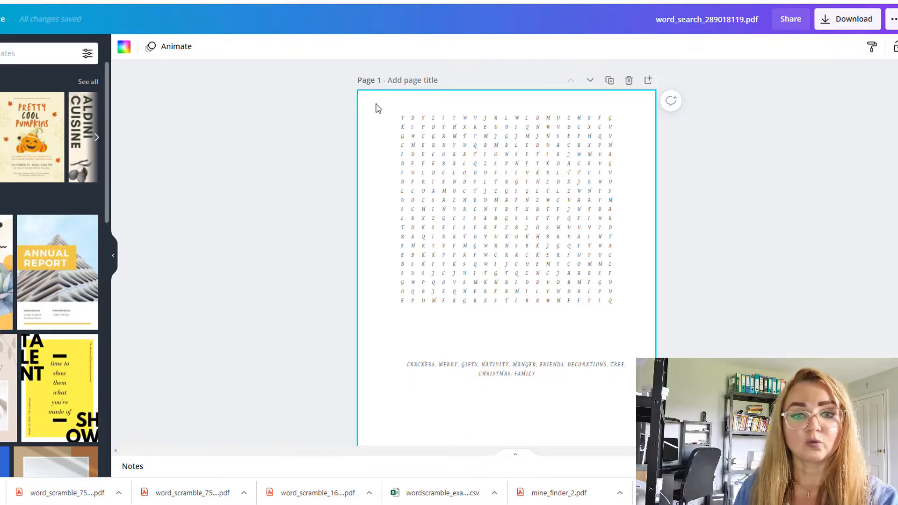
# Step: Select the word search puzzle, try pasting the copied puzzle elements onto the Christmas game book's blank first page, and undo the paste
pyautogui.moveTo(375, 104); pyautogui.dragTo(621, 387)
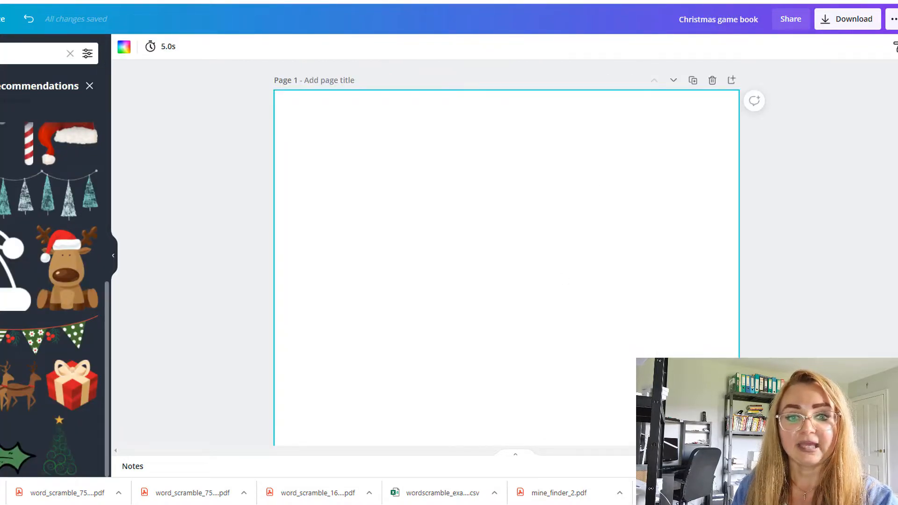
pyautogui.moveTo(767, 466); pyautogui.dragTo(760, 466)
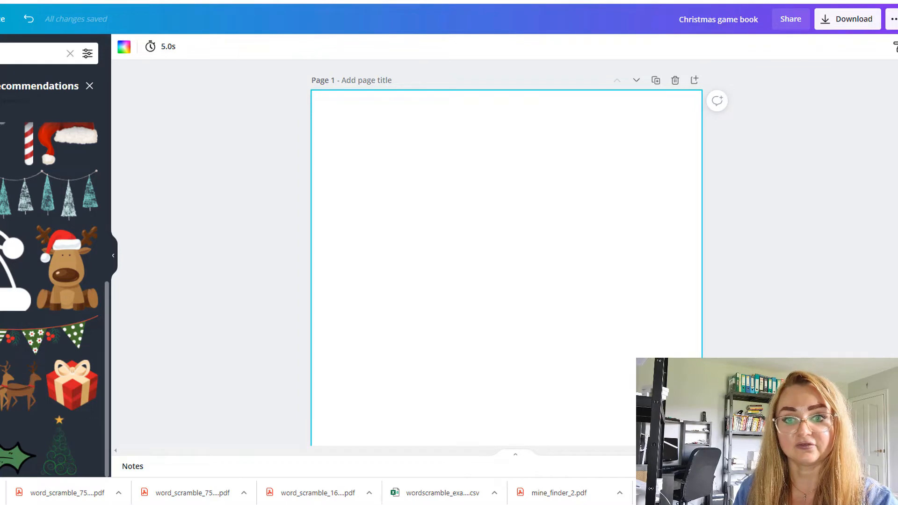
pyautogui.scroll(-1, 606, 358)
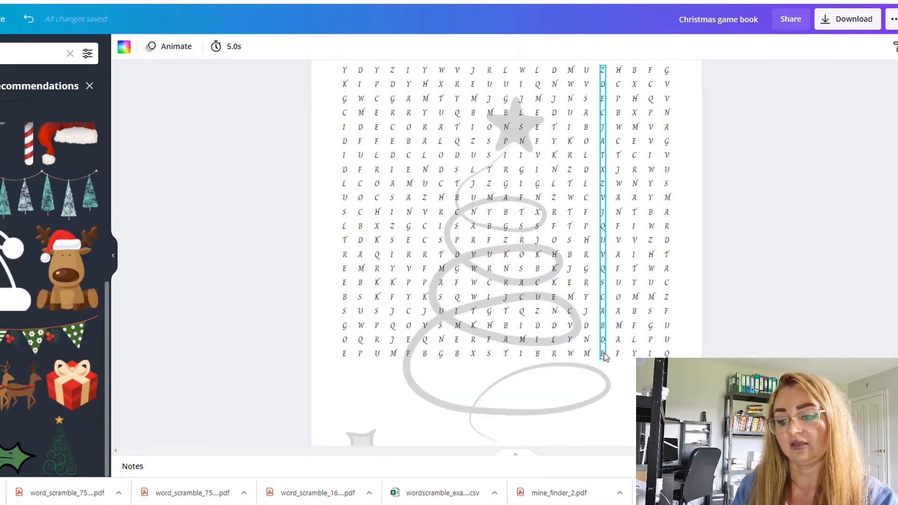
pyautogui.scroll(2, 607, 358)
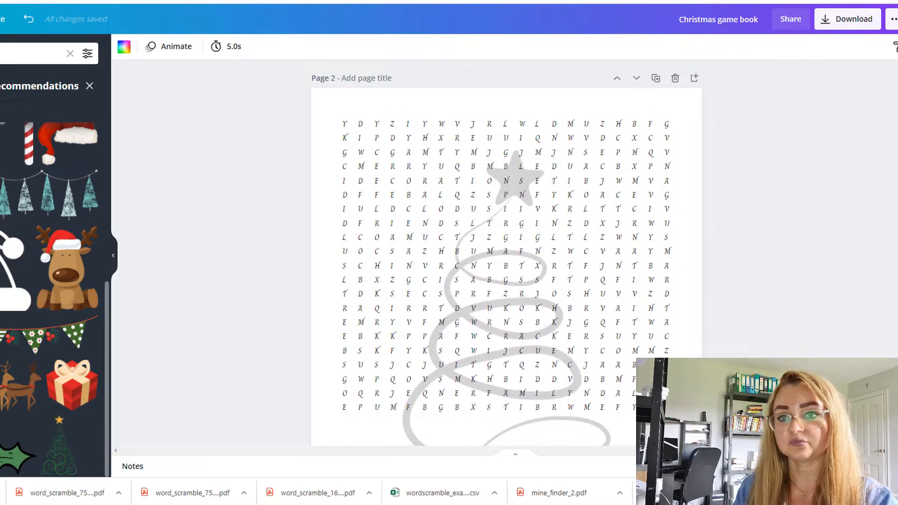
pyautogui.moveTo(730, 466); pyautogui.dragTo(727, 467)
pyautogui.scroll(10, 608, 347)
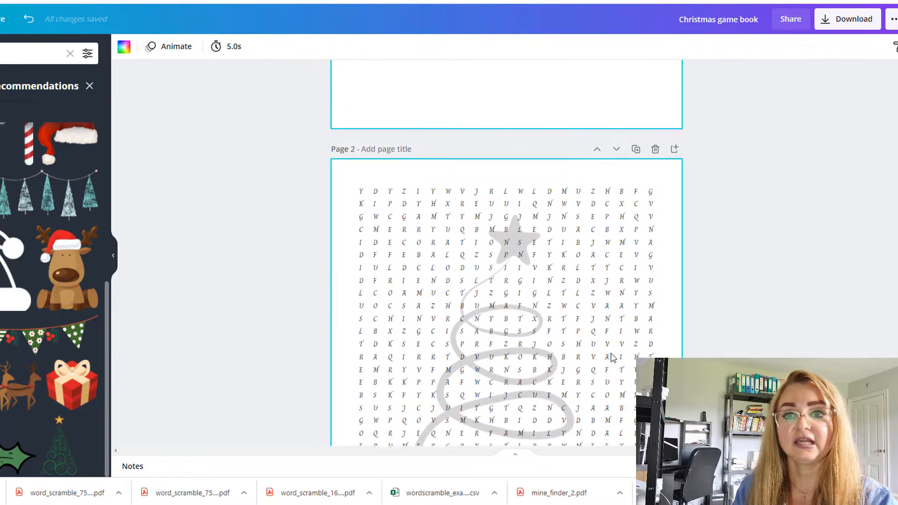
pyautogui.hotkey('ctrl', 'v')
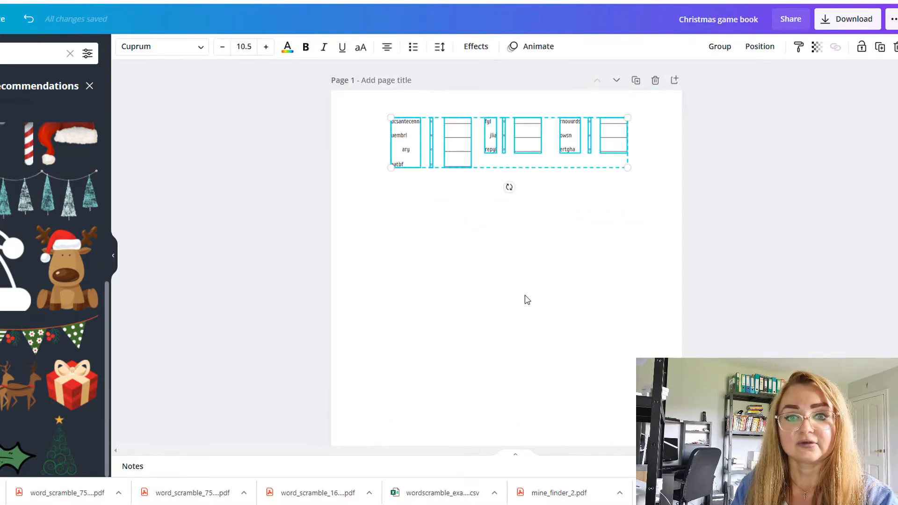
pyautogui.hotkey('ctrl', 'z')
# Step: Examine the word search layout on page 2 with its faded Christmas tree and holly background
pyautogui.scroll(-10, 534, 276)
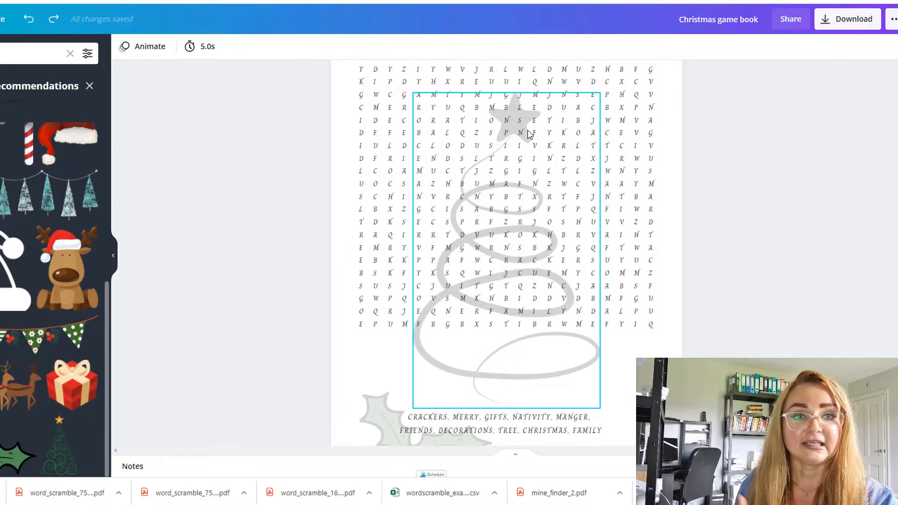
pyautogui.scroll(-2, 422, 421)
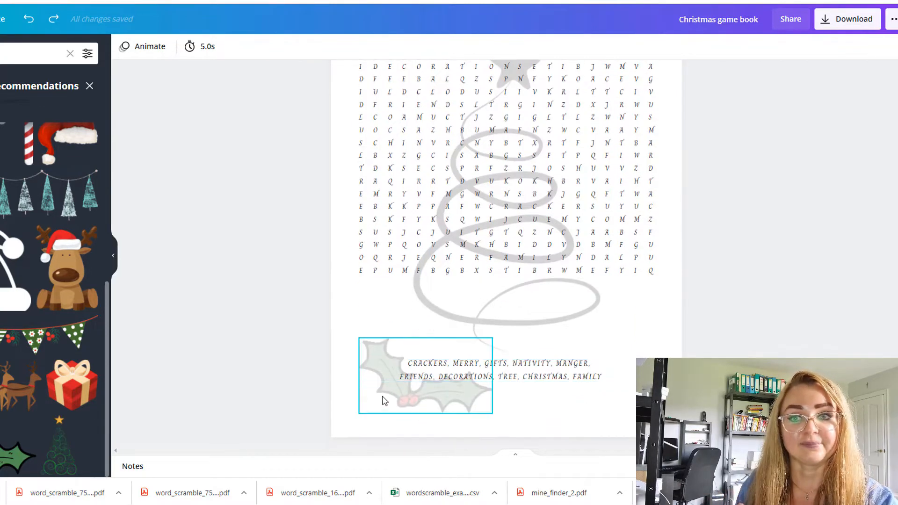
pyautogui.scroll(6, 450, 398)
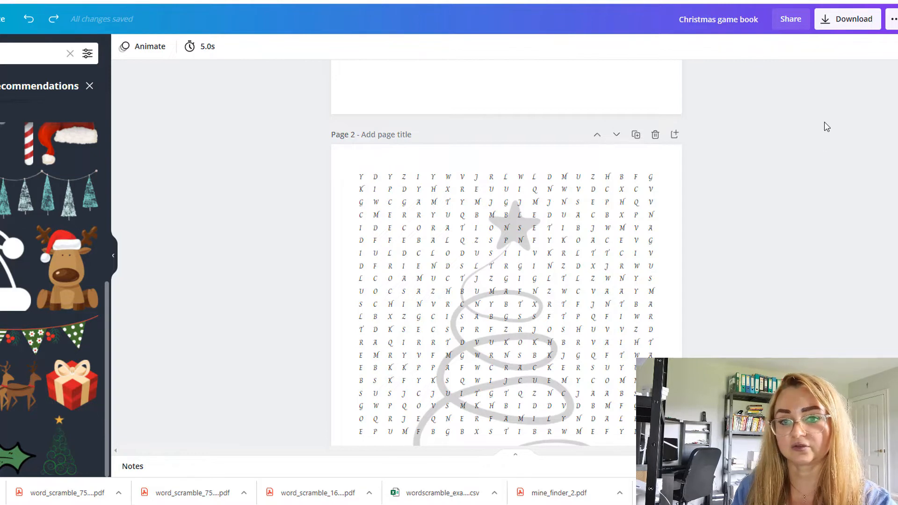
pyautogui.scroll(-1, 640, 280)
pyautogui.scroll(-3, 640, 279)
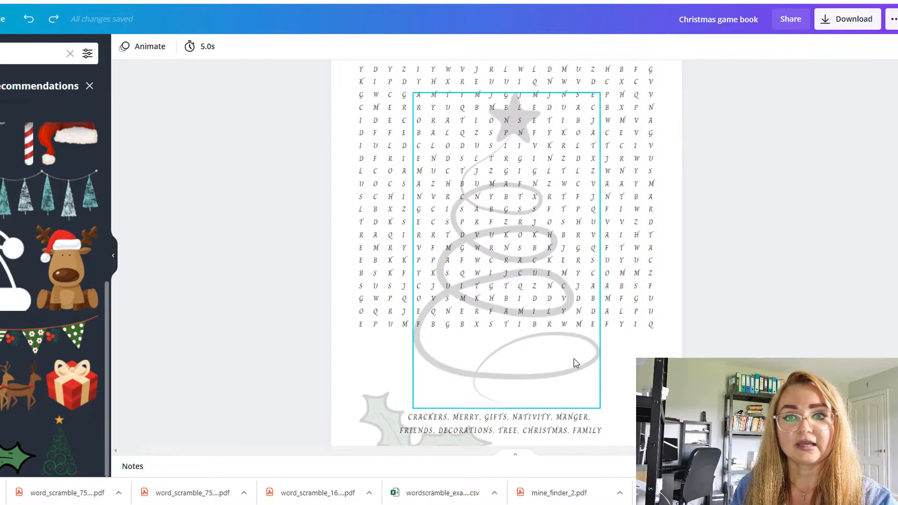
pyautogui.click(509, 380)
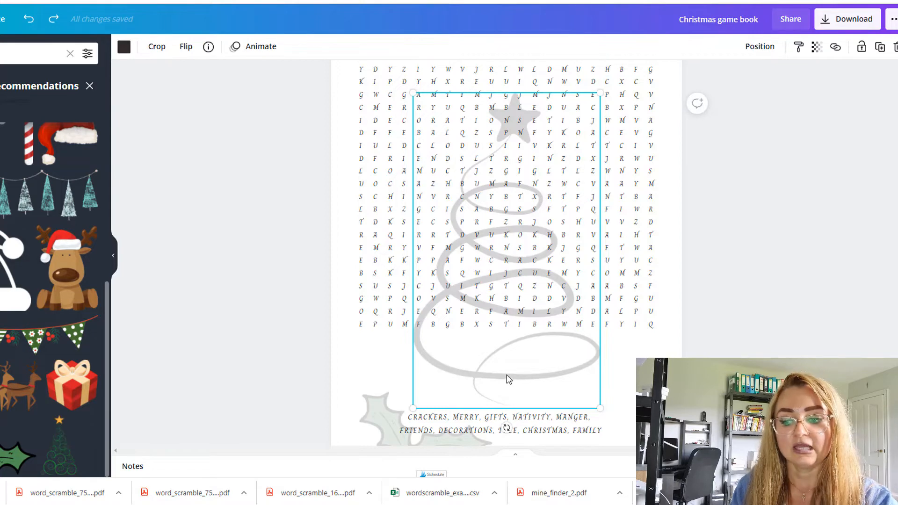
# Step: Examine the word scramble layout on page 3 and compare its tree and holly background with page 2
pyautogui.scroll(-10, 509, 380)
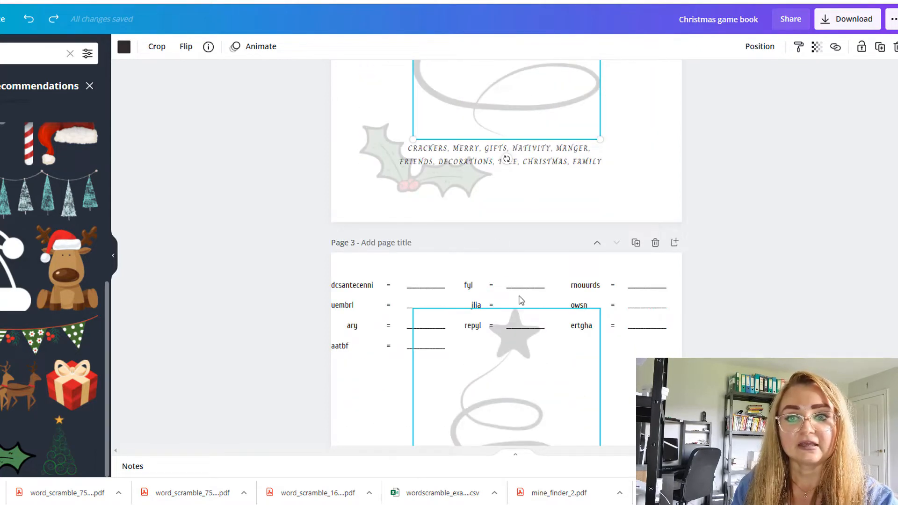
pyautogui.scroll(-4, 519, 396)
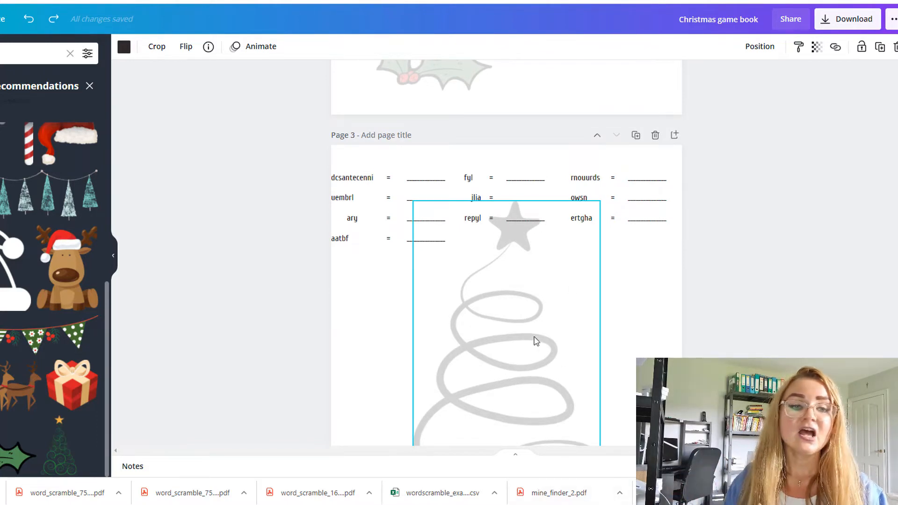
pyautogui.scroll(-4, 568, 353)
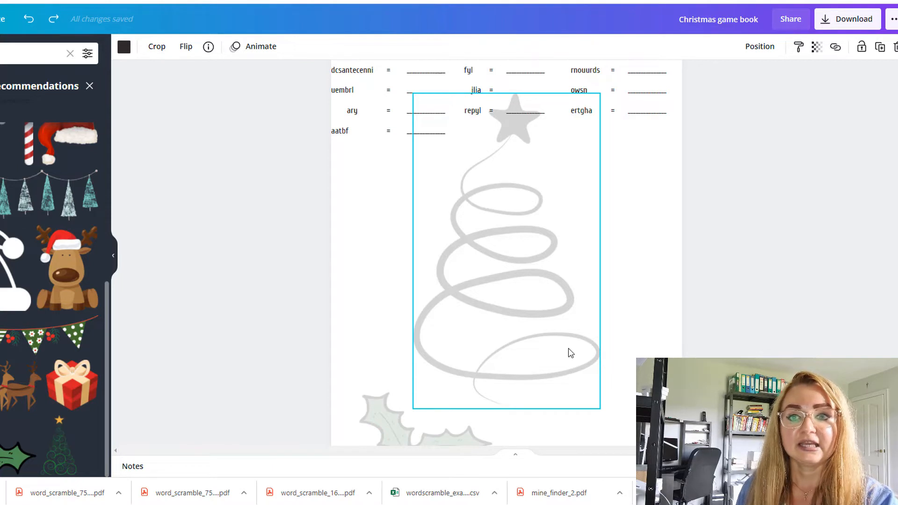
pyautogui.scroll(-4, 487, 312)
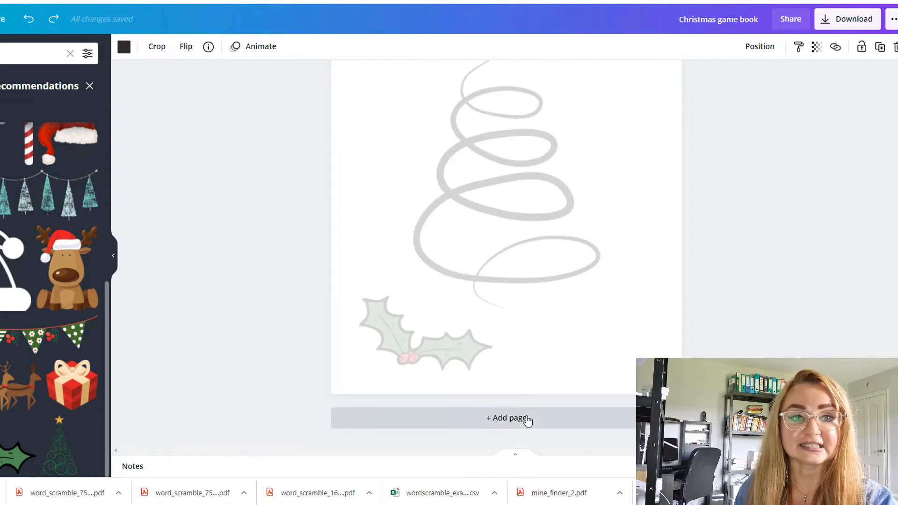
pyautogui.scroll(-5, 528, 220)
pyautogui.scroll(5, 528, 219)
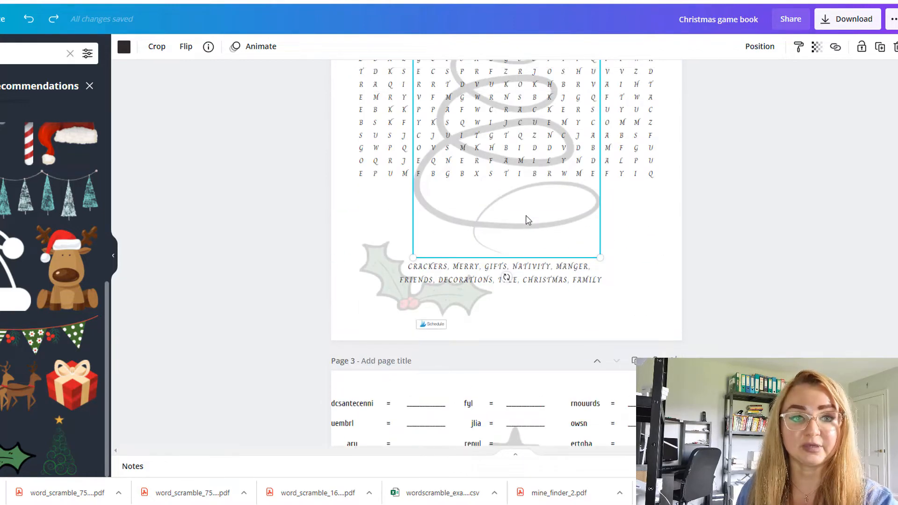
pyautogui.scroll(-5, 527, 220)
pyautogui.scroll(-9, 525, 220)
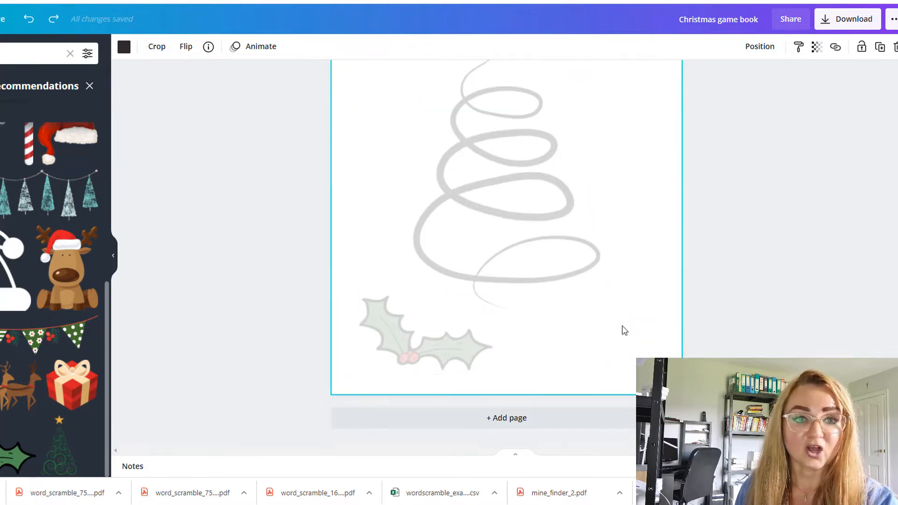
pyautogui.scroll(17, 583, 292)
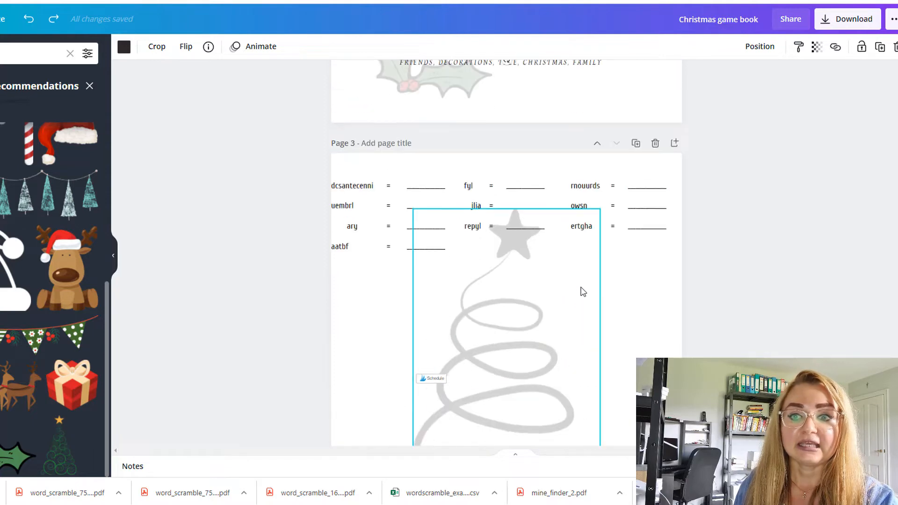
pyautogui.scroll(2, 583, 291)
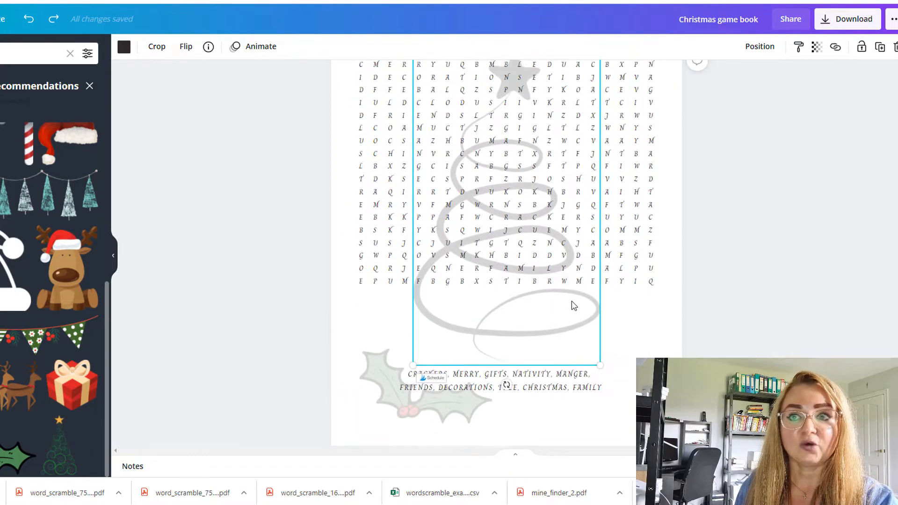
# Step: Try deleting the middle word scramble column together with the tree on page 3, and undo the deletion
pyautogui.scroll(-5, 574, 305)
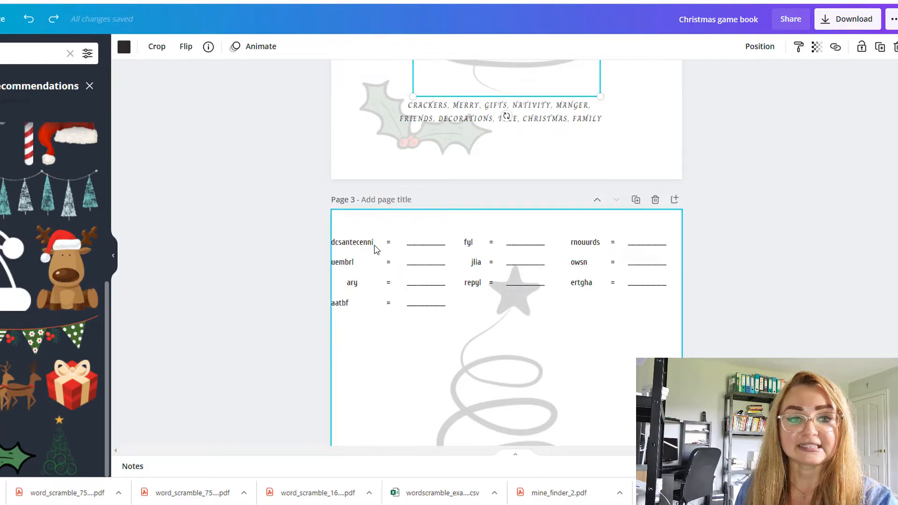
pyautogui.click(468, 242)
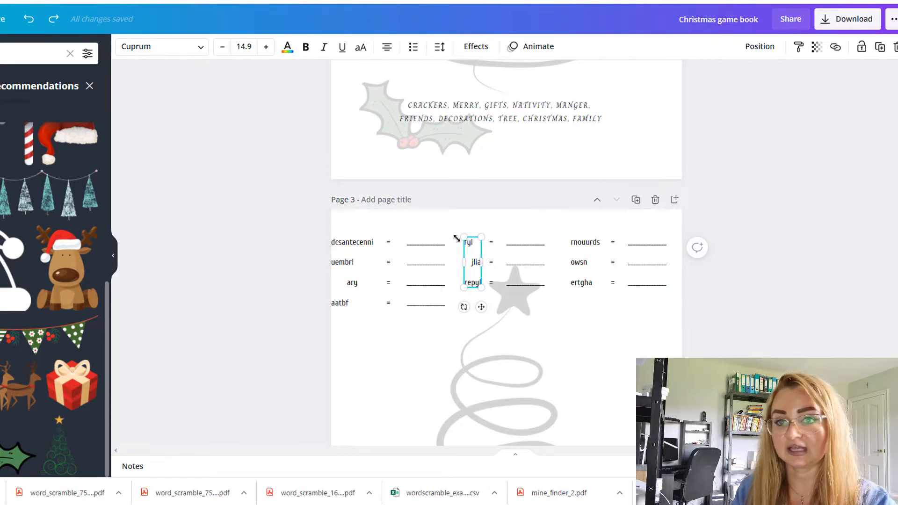
pyautogui.click(521, 271)
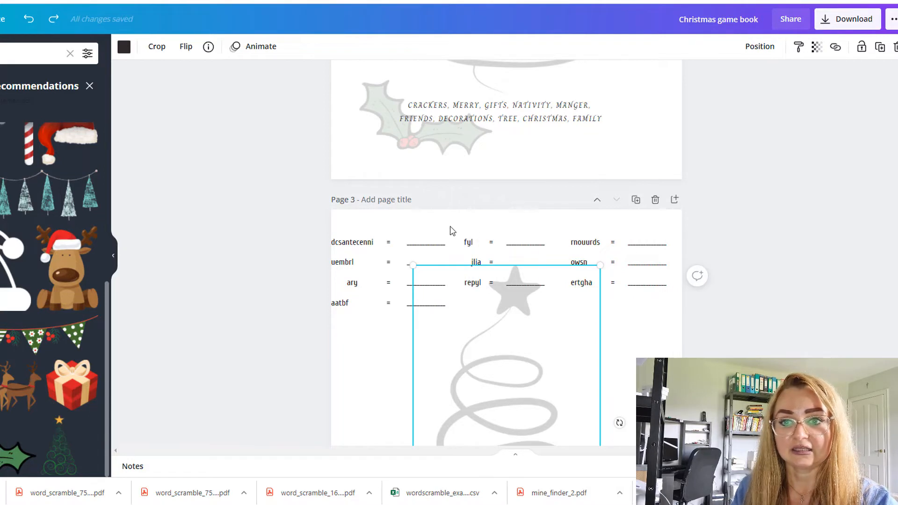
pyautogui.moveTo(454, 234); pyautogui.dragTo(560, 313)
pyautogui.press('Delete')
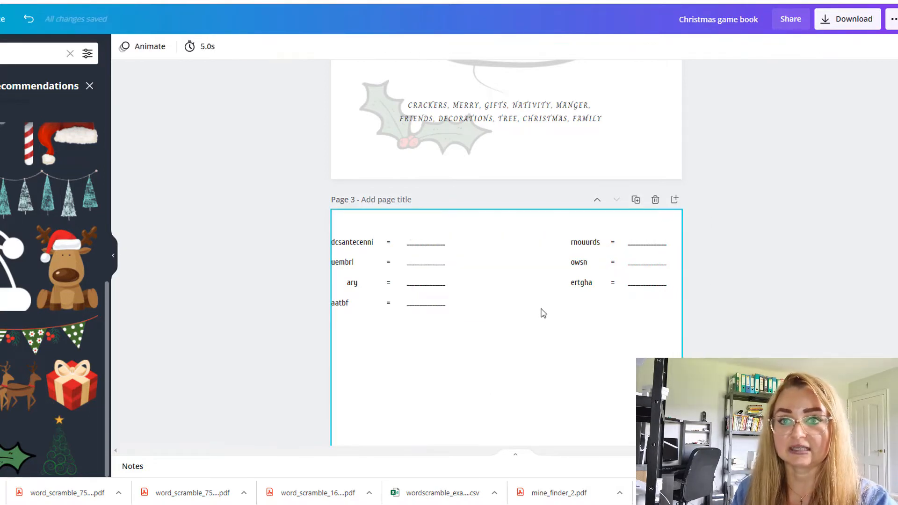
pyautogui.scroll(-3, 423, 353)
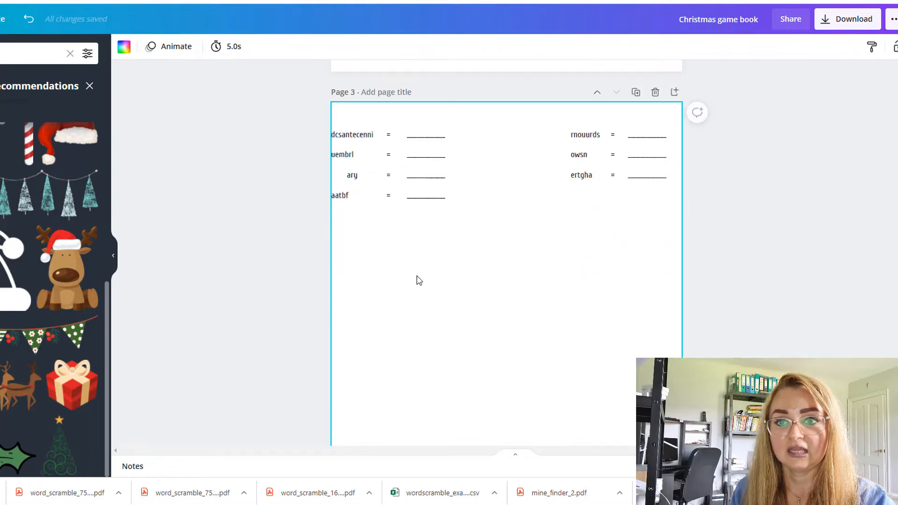
pyautogui.scroll(-2, 412, 224)
pyautogui.scroll(2, 408, 220)
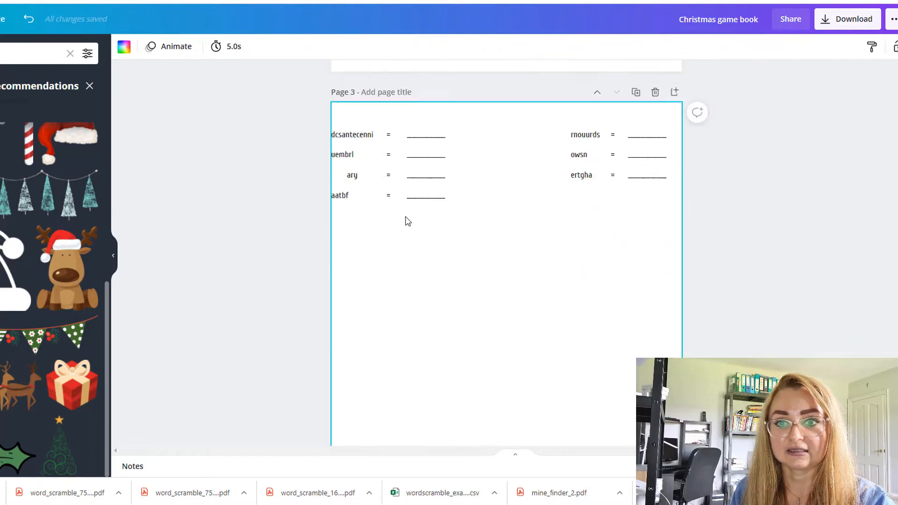
pyautogui.hotkey('ctrl', 'z')
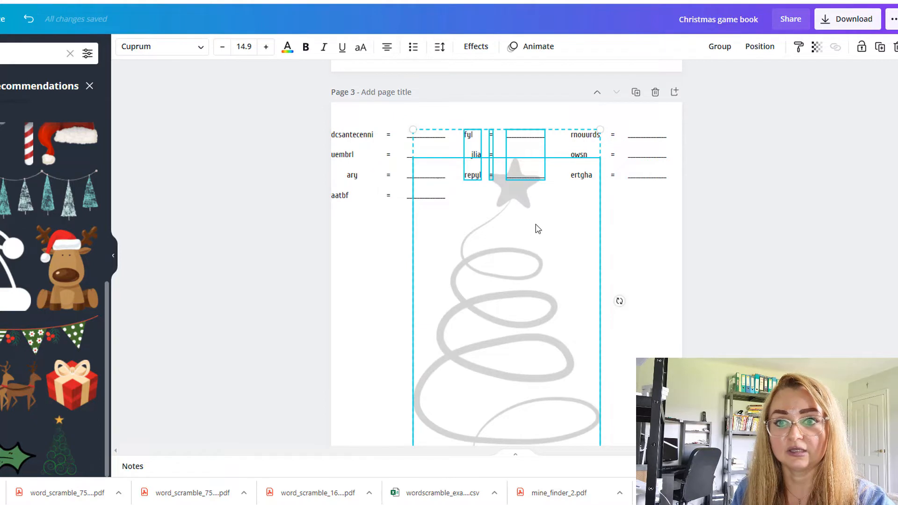
# Step: Try moving all the word scramble columns and the tree on page 3 as one selection, and undo the move
pyautogui.click(383, 257)
pyautogui.moveTo(460, 125); pyautogui.dragTo(562, 187)
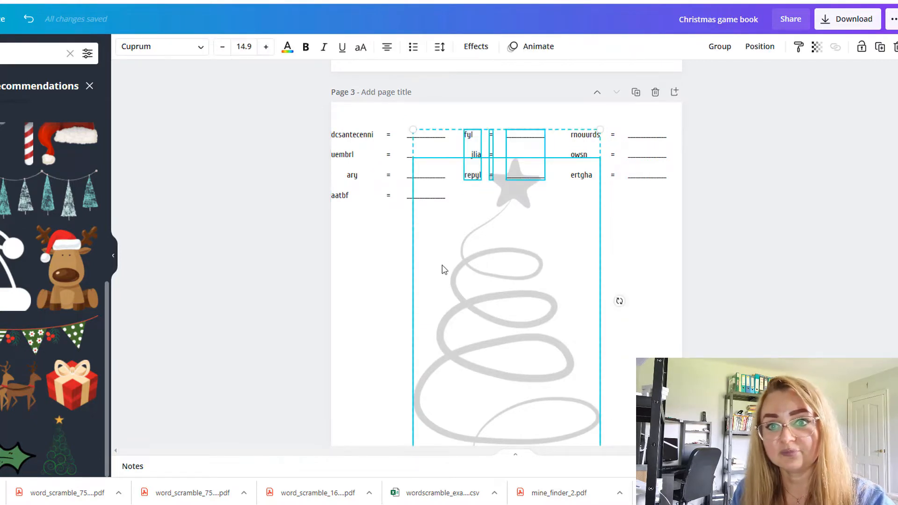
pyautogui.click(444, 255)
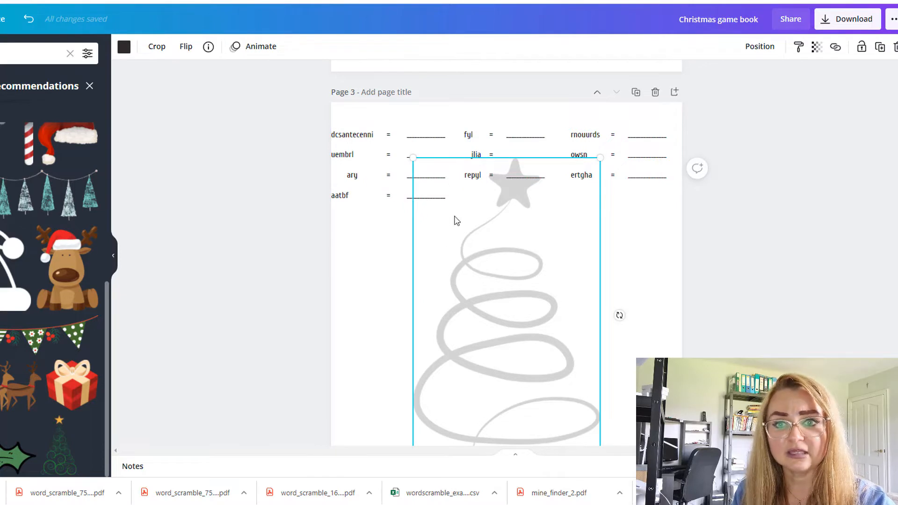
pyautogui.click(388, 240)
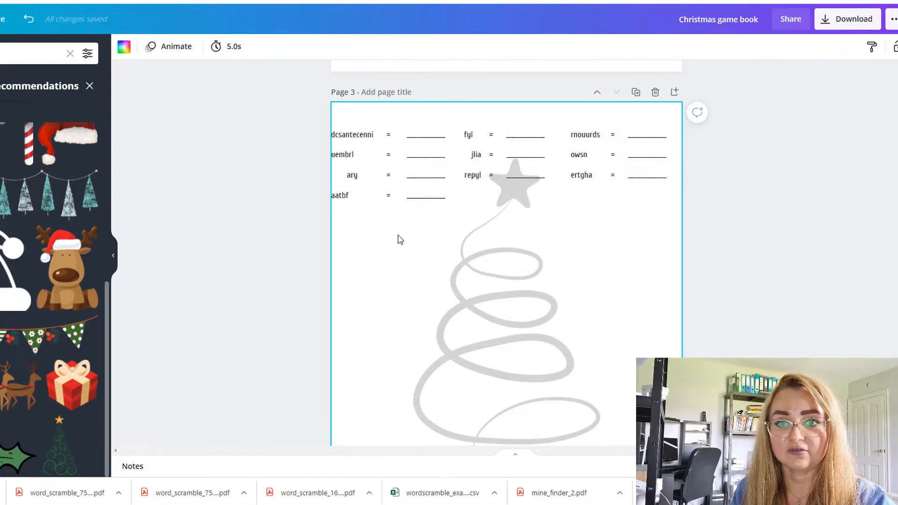
pyautogui.moveTo(304, 117); pyautogui.dragTo(723, 202)
pyautogui.moveTo(517, 305); pyautogui.dragTo(522, 278)
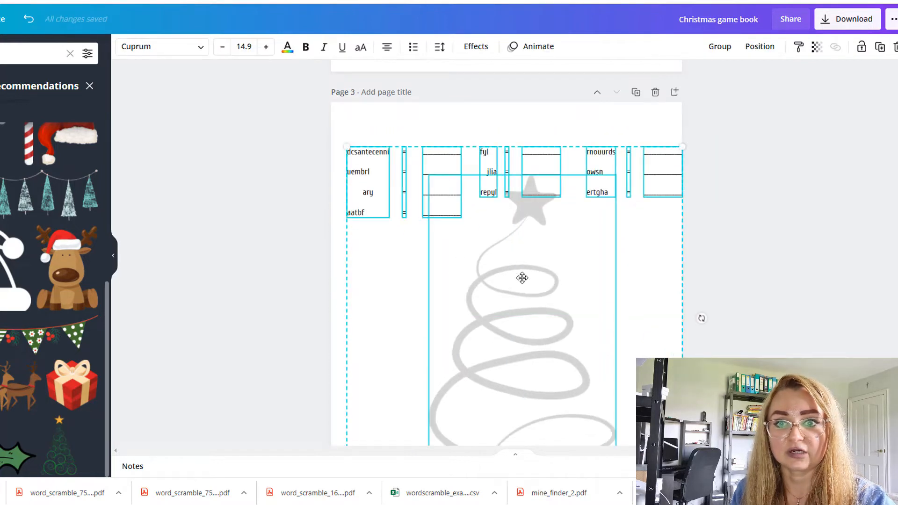
pyautogui.hotkey('ctrl', 'z')
# Step: Move the faded Christmas tree down page 3, clear of the word scramble columns
pyautogui.click(592, 322)
pyautogui.moveTo(591, 323); pyautogui.dragTo(598, 445)
# Step: Try removing only the middle column with its equals signs and answer lines, and restore it each time
pyautogui.moveTo(460, 121); pyautogui.dragTo(555, 193)
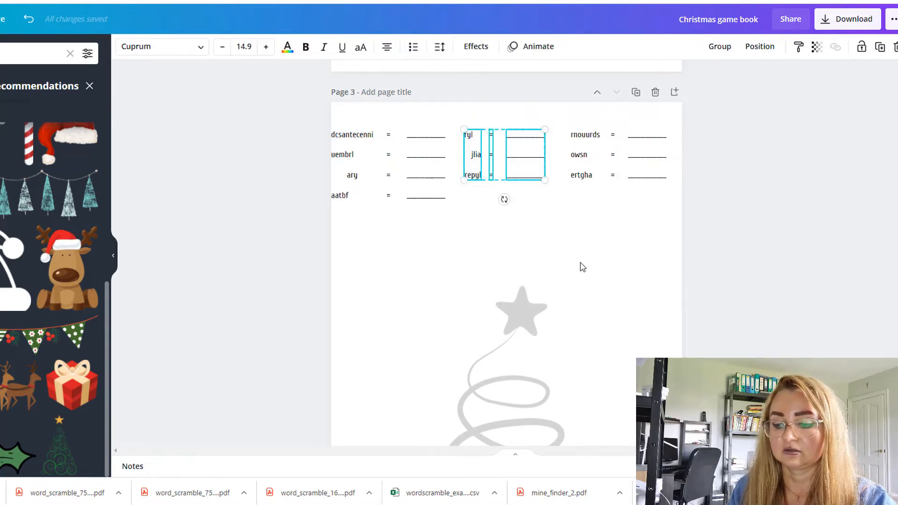
pyautogui.press('Delete')
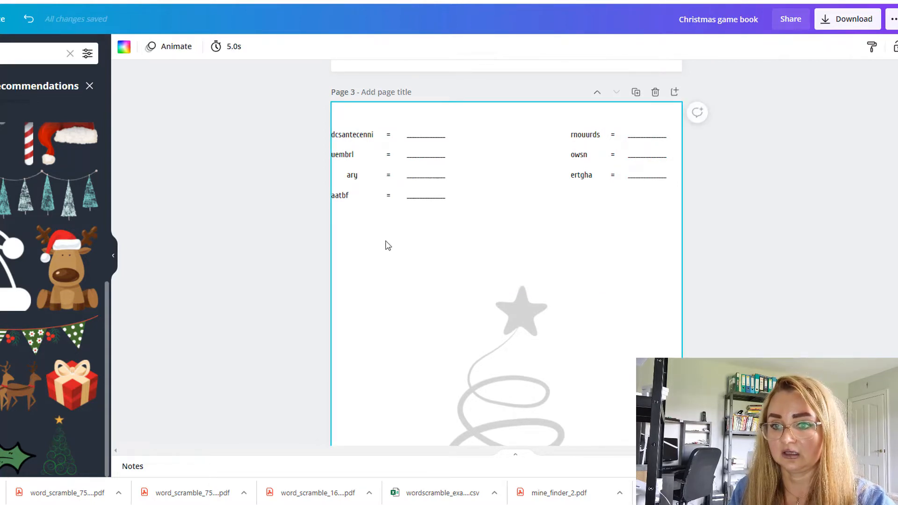
pyautogui.hotkey('ctrl', 'z')
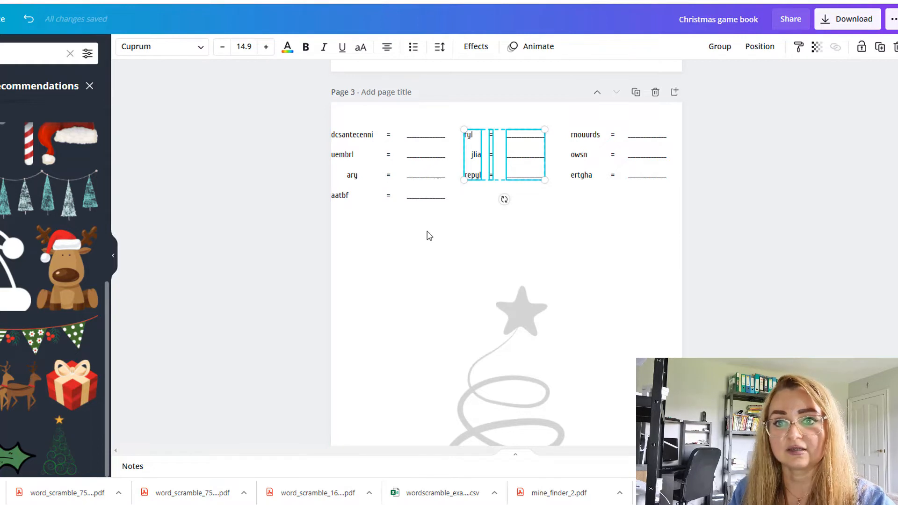
pyautogui.press('Delete')
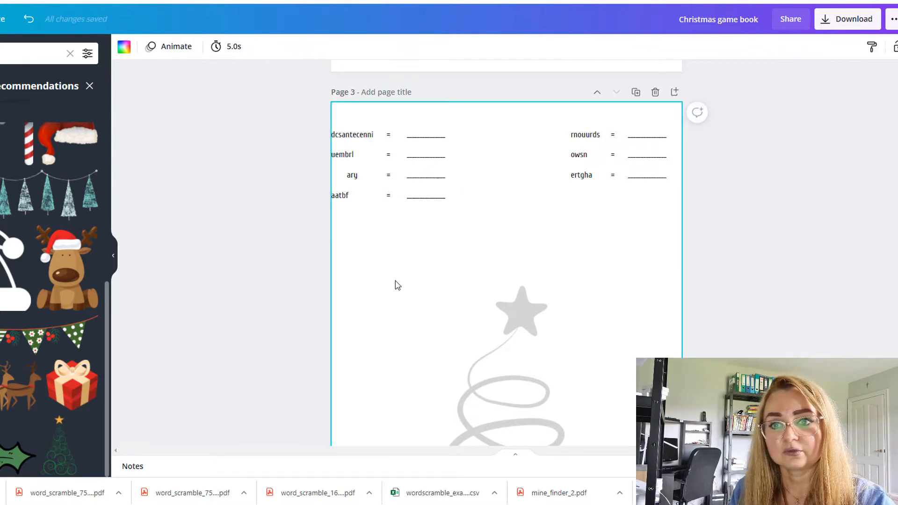
pyautogui.hotkey('ctrl', 'z')
pyautogui.click(464, 141)
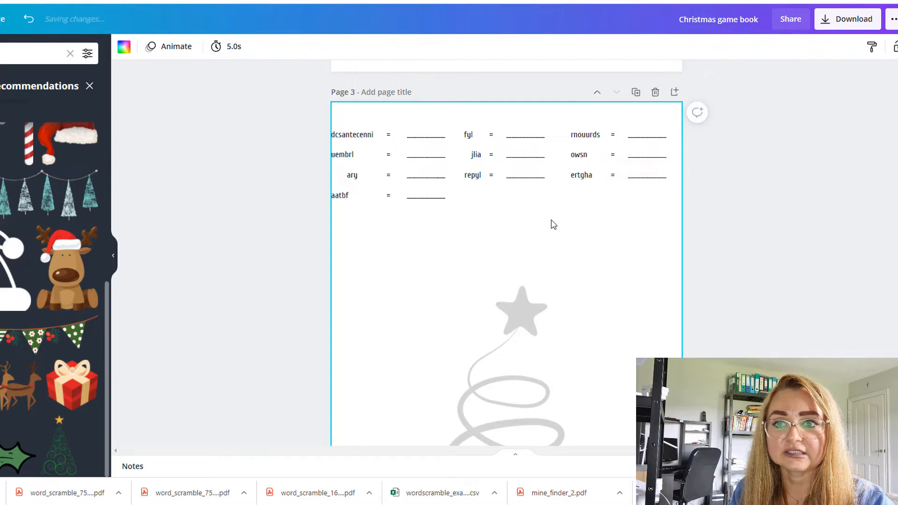
# Step: Enlarge the first scrambled-word list on page 3 to font size 18
pyautogui.click(420, 204)
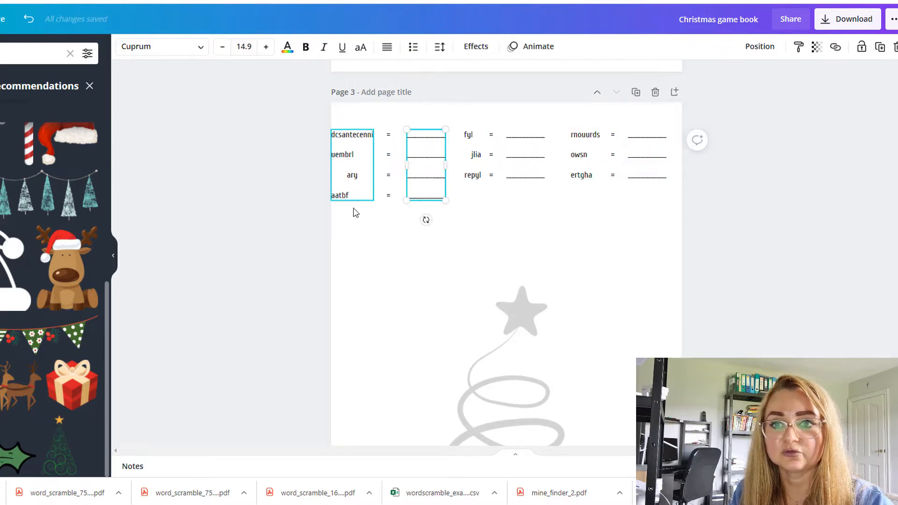
pyautogui.click(366, 201)
pyautogui.moveTo(374, 201); pyautogui.dragTo(397, 209)
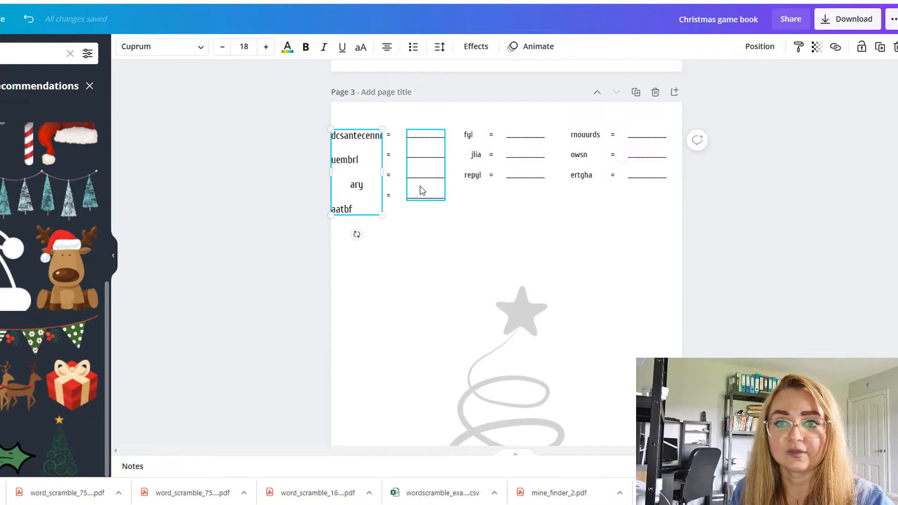
# Step: Move the "fyl, jlia, repyl" words with their equals signs and answer lines below the first word group
pyautogui.moveTo(472, 176); pyautogui.dragTo(385, 306)
pyautogui.moveTo(491, 168); pyautogui.dragTo(418, 299)
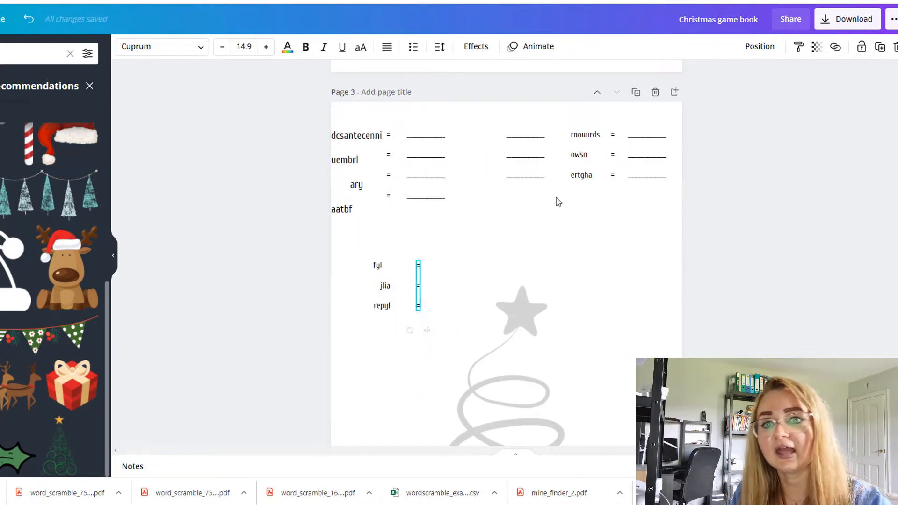
pyautogui.click(526, 168)
pyautogui.moveTo(528, 170); pyautogui.dragTo(457, 294)
# Step: Move the "rnouurds, owsn, ertgha" words with their equals signs and answer lines below the second word group
pyautogui.moveTo(580, 170); pyautogui.dragTo(395, 393)
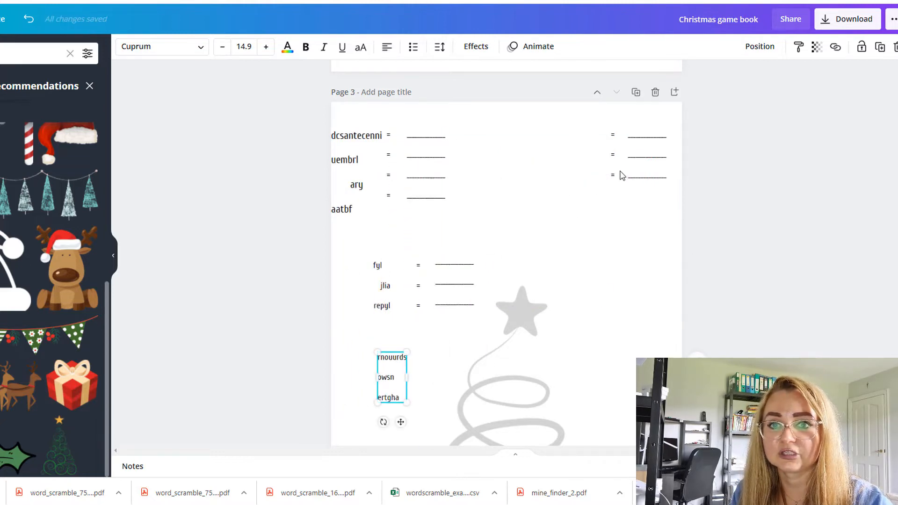
pyautogui.moveTo(613, 154); pyautogui.dragTo(421, 423)
pyautogui.click(643, 168)
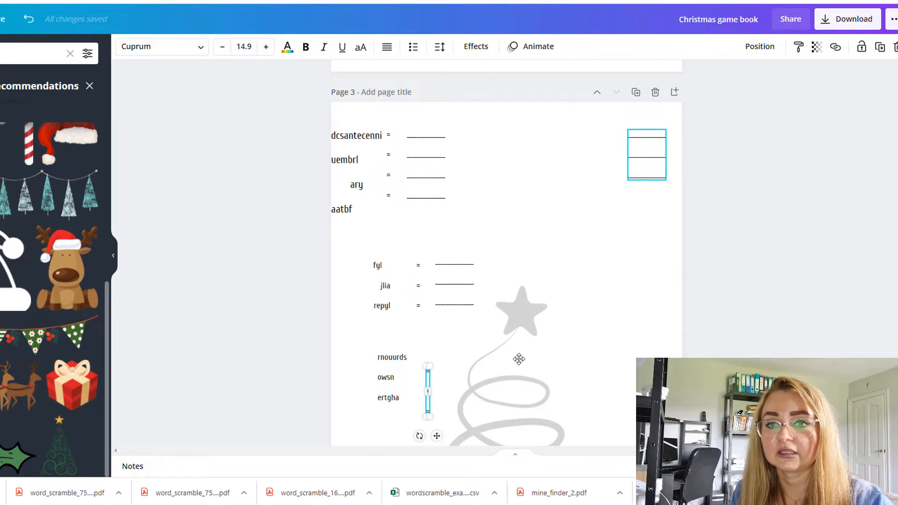
pyautogui.moveTo(643, 169); pyautogui.dragTo(477, 404)
# Step: Shift the first group's answer lines and equals signs away from its words, enlarging them to font sizes 21.5 and 22.2
pyautogui.moveTo(442, 169); pyautogui.dragTo(585, 171)
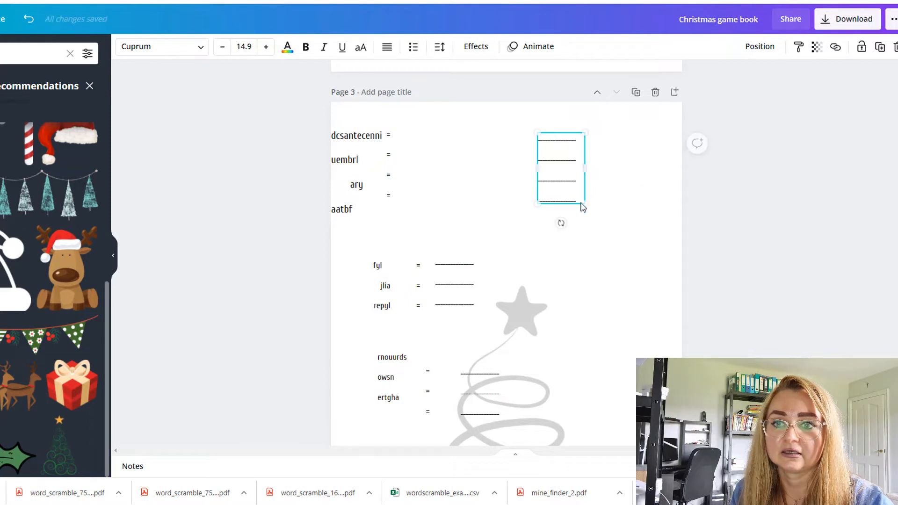
pyautogui.moveTo(584, 204); pyautogui.dragTo(606, 234)
pyautogui.click(389, 195)
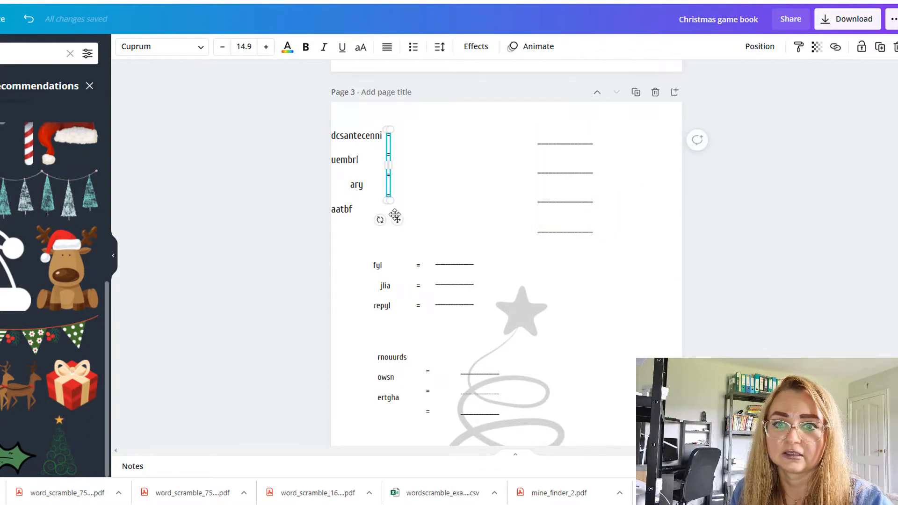
pyautogui.moveTo(390, 200); pyautogui.dragTo(519, 263)
# Step: Place the first word list beside its equals signs in a wider text box and left-align its text
pyautogui.moveTo(352, 210); pyautogui.dragTo(437, 221)
pyautogui.moveTo(468, 182); pyautogui.dragTo(492, 183)
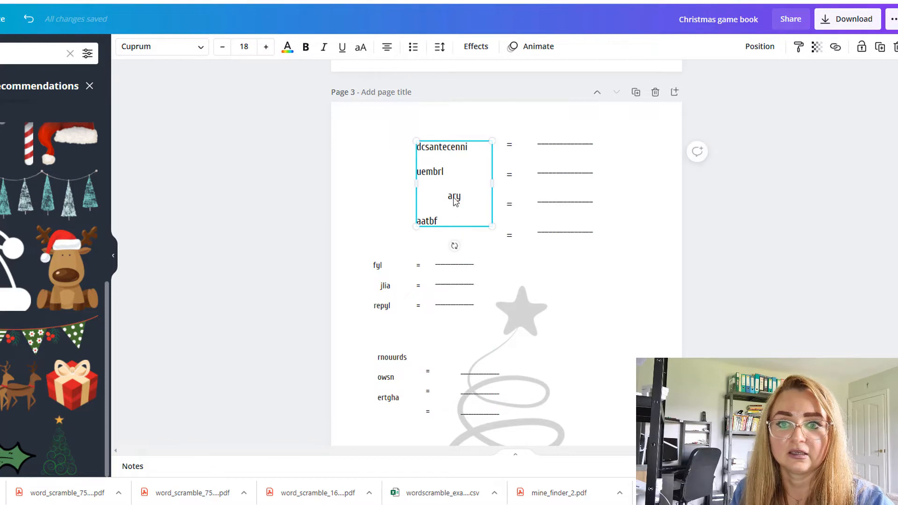
pyautogui.click(387, 52)
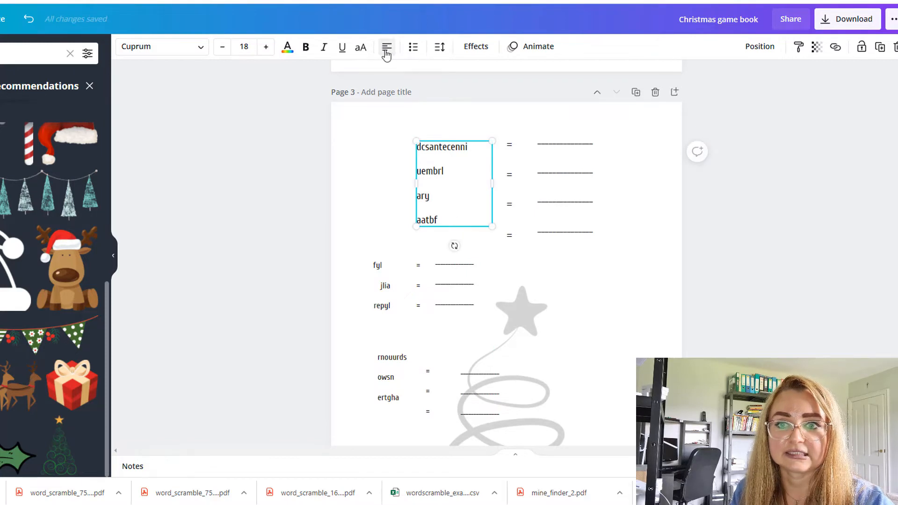
pyautogui.click(382, 187)
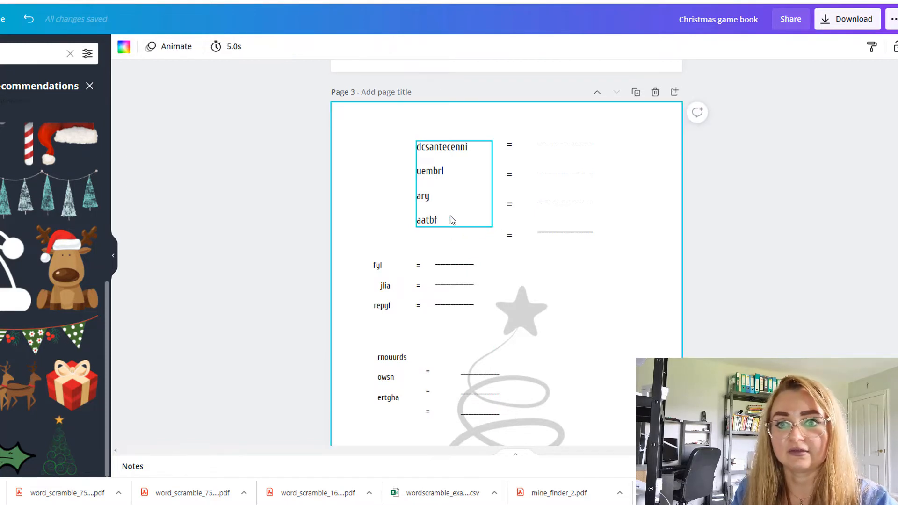
# Step: Enlarge the first word list so its rows line up with the equals signs and answer lines
pyautogui.click(451, 217)
pyautogui.moveTo(491, 225); pyautogui.dragTo(503, 239)
pyautogui.click(366, 189)
# Step: Duplicate the enlarged answer lines and place the copy directly below the original set
pyautogui.scroll(-2, 519, 258)
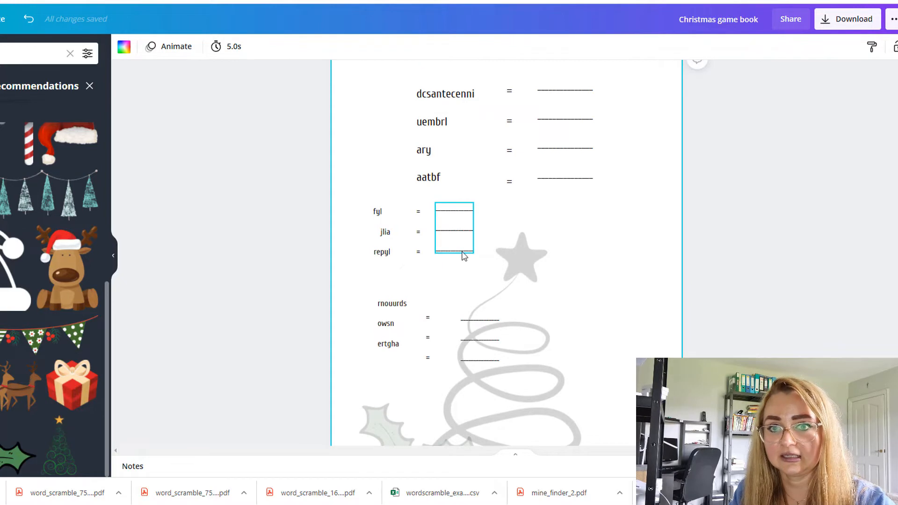
pyautogui.click(576, 147)
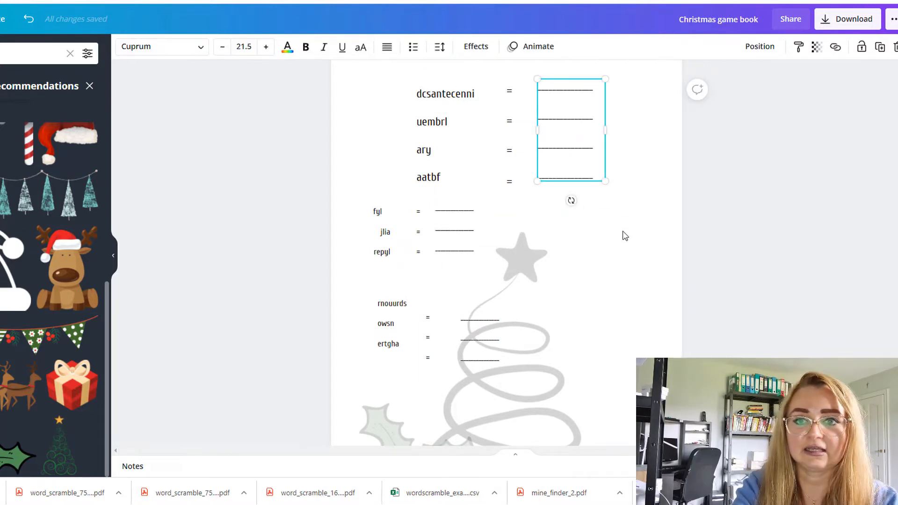
pyautogui.hotkey('ctrl', 'd')
pyautogui.moveTo(593, 209); pyautogui.dragTo(591, 295)
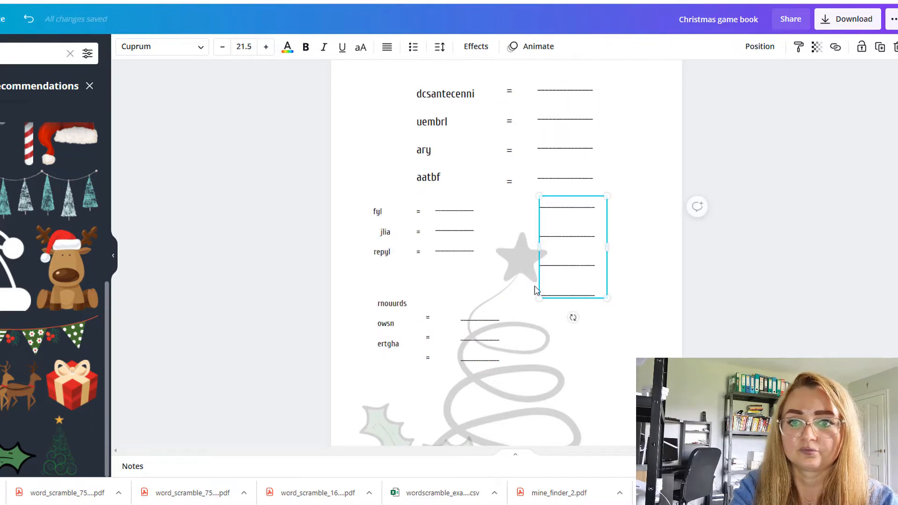
# Step: Delete the small answer lines and equals signs beside the "fyl, jlia, repyl" words
pyautogui.click(467, 248)
pyautogui.press('Delete')
pyautogui.click(420, 252)
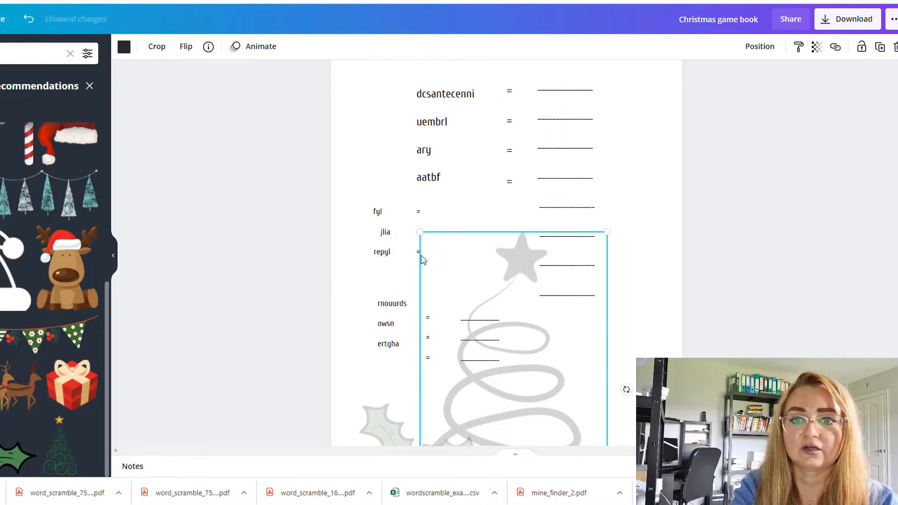
pyautogui.click(417, 225)
pyautogui.press('Delete')
# Step: Move the faded Christmas tree back up page 3, with its star beside the last equals sign of the first group
pyautogui.click(481, 339)
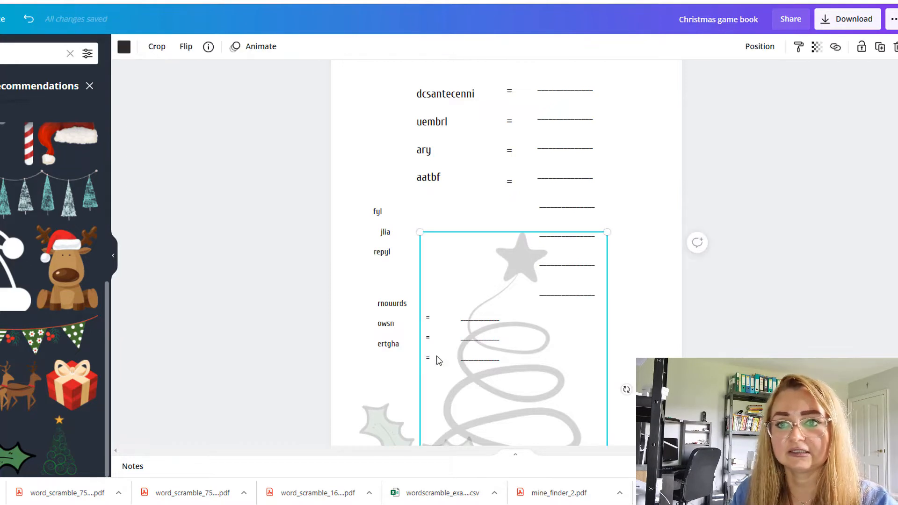
pyautogui.click(416, 371)
pyautogui.moveTo(495, 374); pyautogui.dragTo(503, 305)
# Step: Delete the small answer lines and equals signs beside the "rnouurds, owsn, ertgha" words
pyautogui.click(475, 358)
pyautogui.press('Delete')
pyautogui.click(428, 346)
pyautogui.press('Delete')
# Step: Copy the enlarged equals-sign column and place the copy directly below it, level with the duplicated answer lines
pyautogui.click(383, 245)
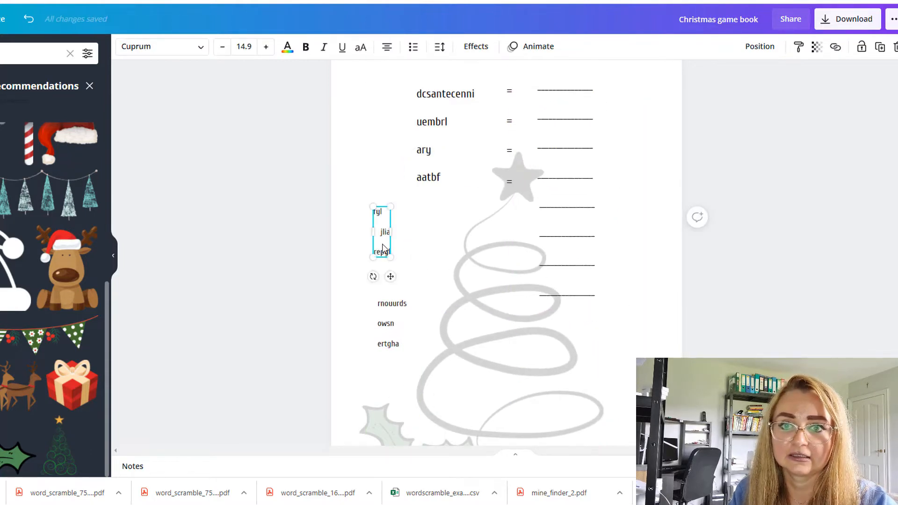
pyautogui.click(511, 140)
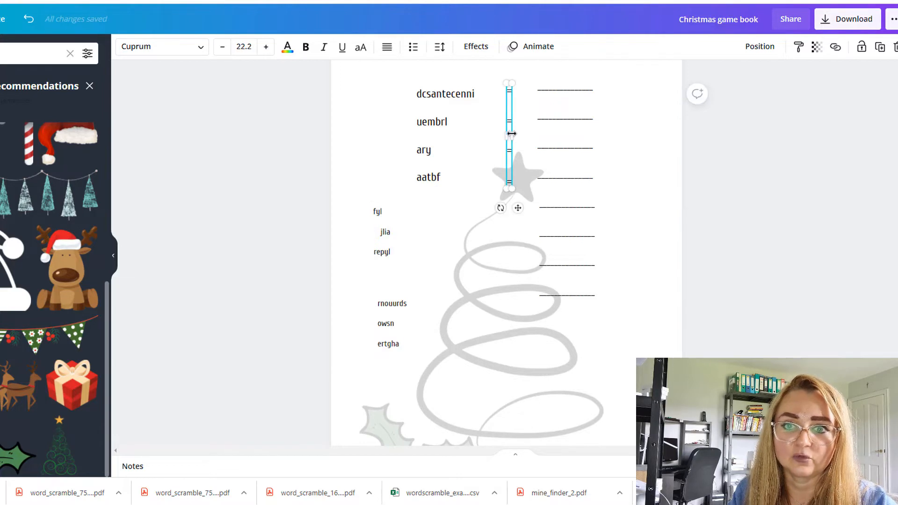
pyautogui.click(510, 268)
pyautogui.hotkey('ctrl', 'v')
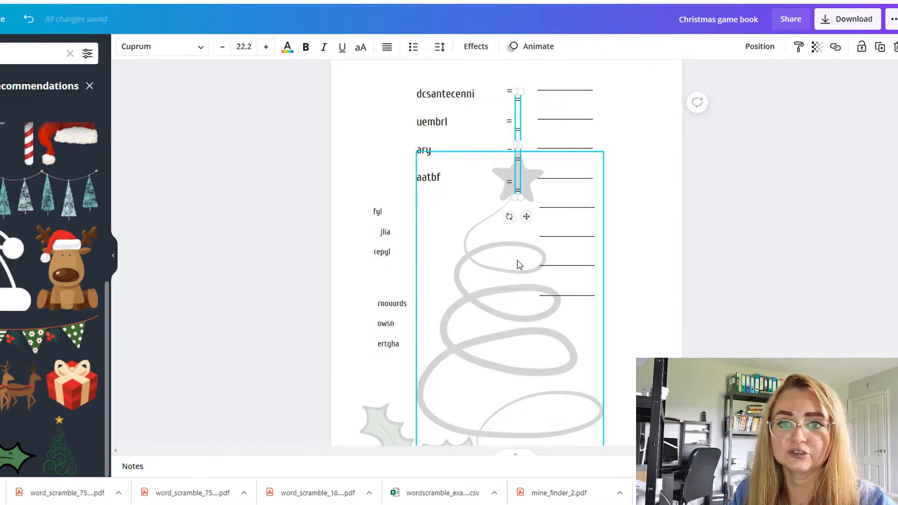
pyautogui.moveTo(526, 216); pyautogui.dragTo(510, 288)
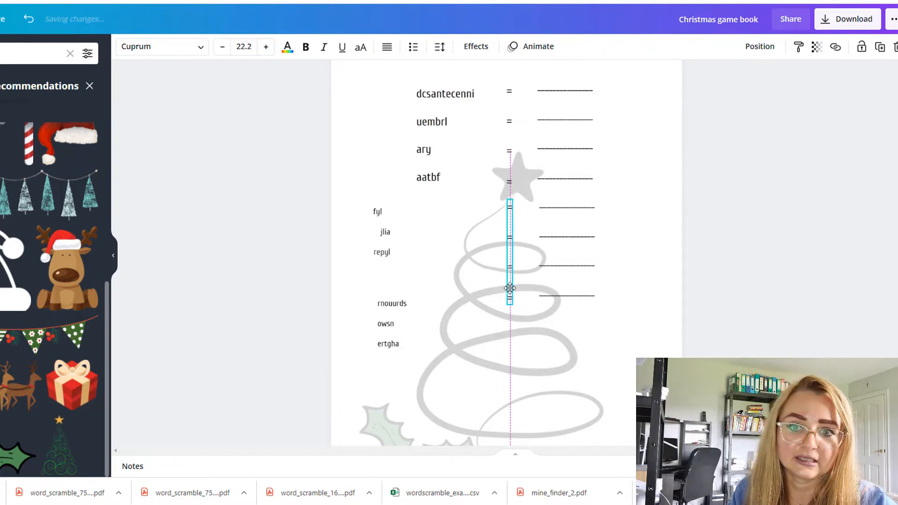
# Step: Duplicate the lower answer-line block and the lower equals-sign column, placing each copy directly below its original to continue both columns
pyautogui.click(583, 293)
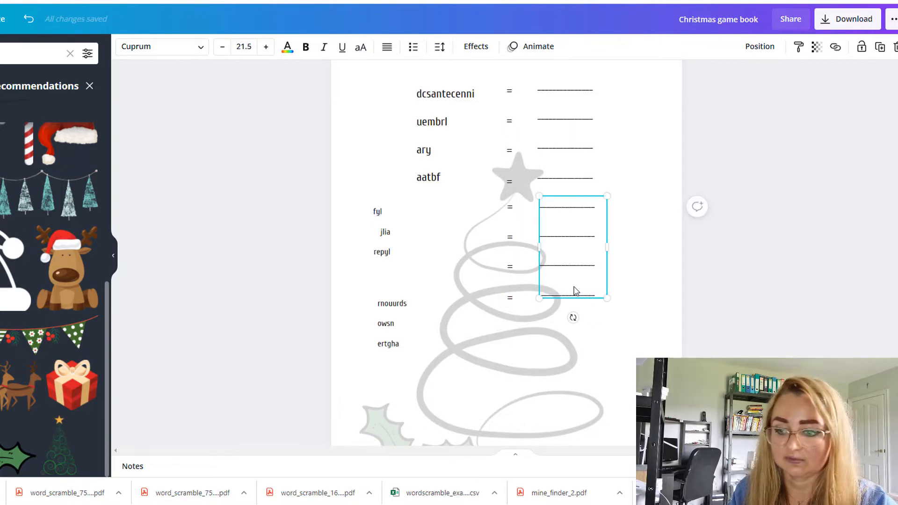
pyautogui.hotkey('ctrl', 'd')
pyautogui.moveTo(576, 291); pyautogui.dragTo(568, 394)
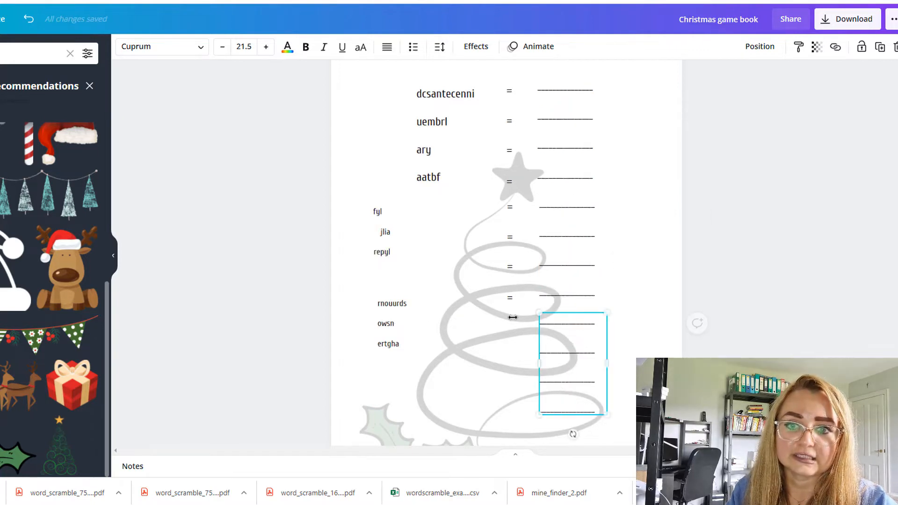
pyautogui.click(508, 286)
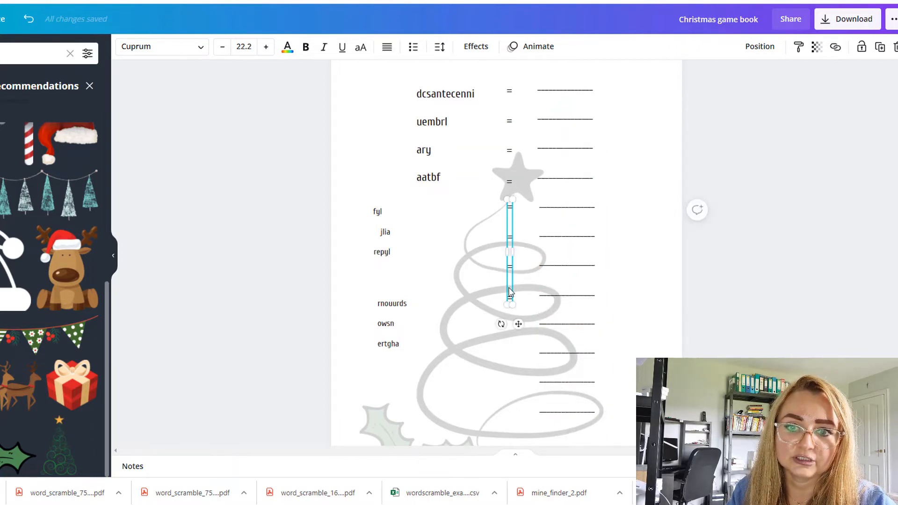
pyautogui.hotkey('ctrl', 'd')
pyautogui.moveTo(527, 332); pyautogui.dragTo(520, 442)
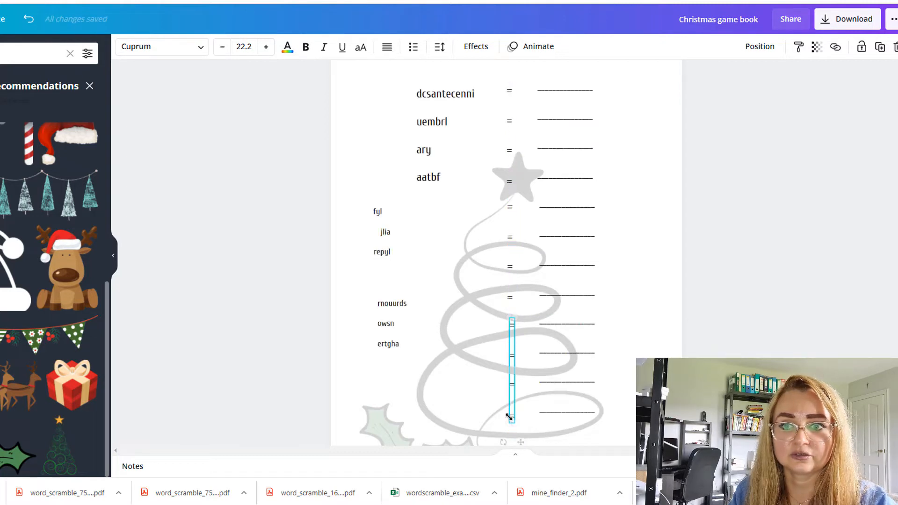
# Step: Left-align the "fyl, jlia, repyl" words, enlarge them to match the first group, and place them directly below "aatbf"
pyautogui.click(381, 248)
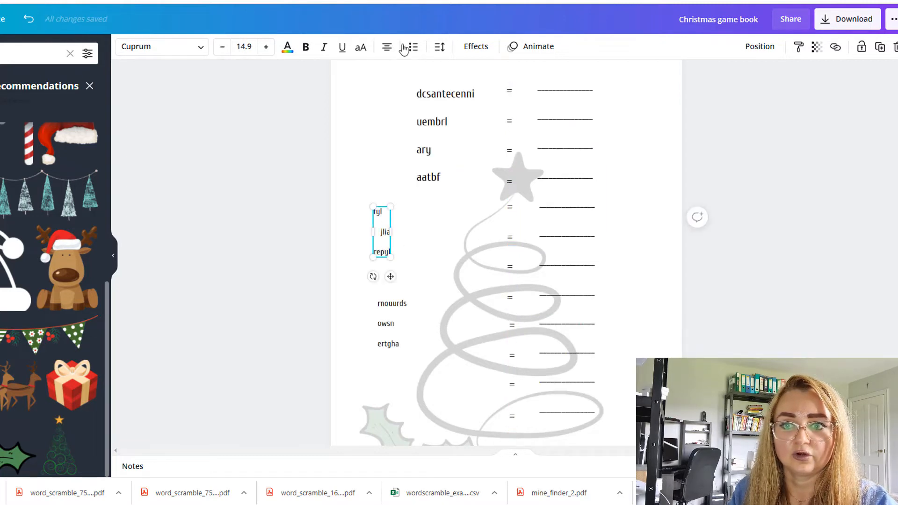
pyautogui.click(388, 47)
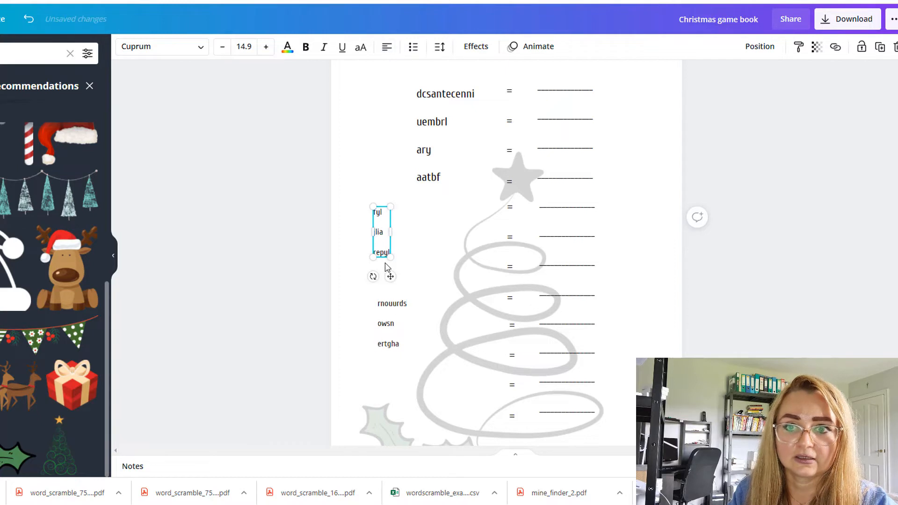
pyautogui.moveTo(390, 257); pyautogui.dragTo(444, 274)
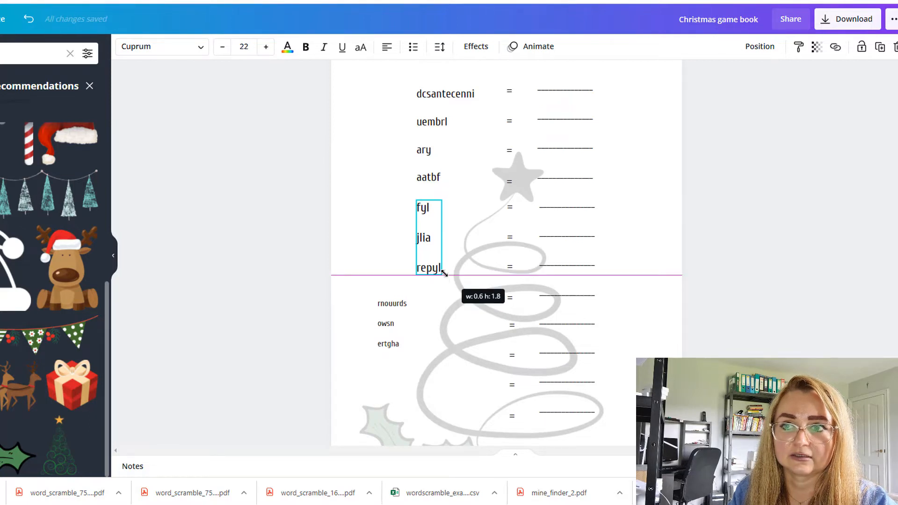
pyautogui.moveTo(444, 274); pyautogui.dragTo(444, 274)
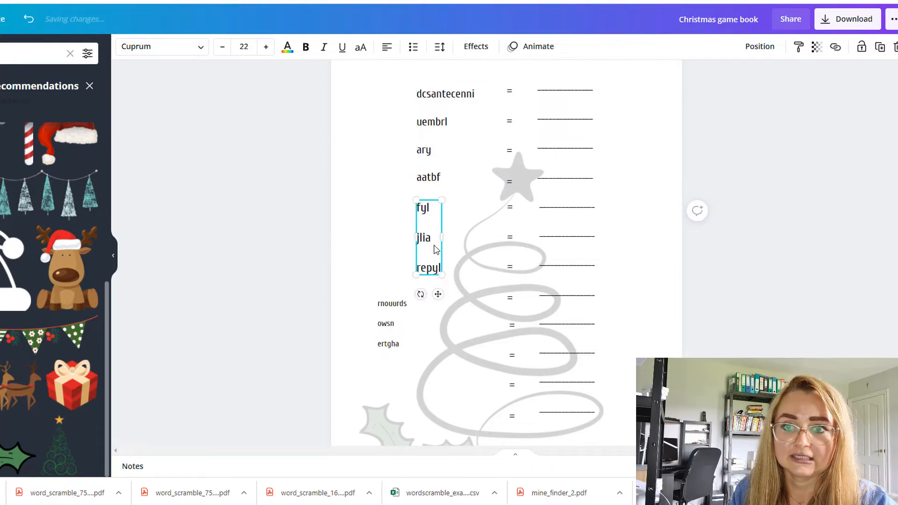
pyautogui.moveTo(443, 274); pyautogui.dragTo(443, 270)
# Step: Enlarge the "rnouurds, owsn, ertgha" words to size 20.3 and place them below "repyl", moving the faded tree clear of the text and line blocks
pyautogui.moveTo(388, 331); pyautogui.dragTo(426, 329)
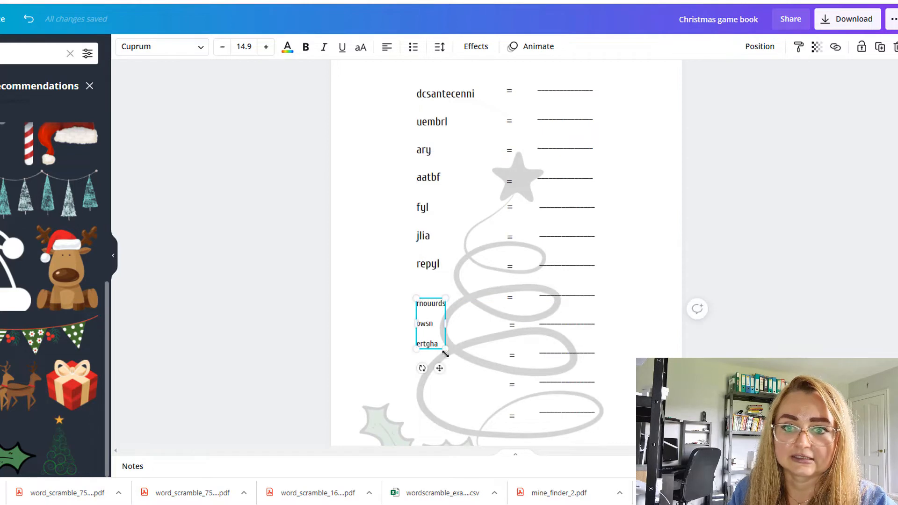
pyautogui.moveTo(452, 358); pyautogui.dragTo(440, 337)
pyautogui.hotkey('ctrl', 'z')
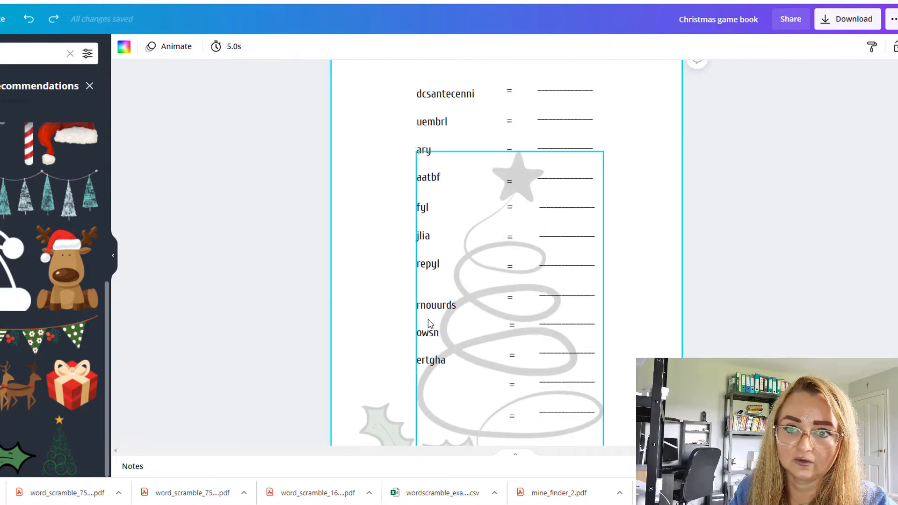
pyautogui.click(435, 309)
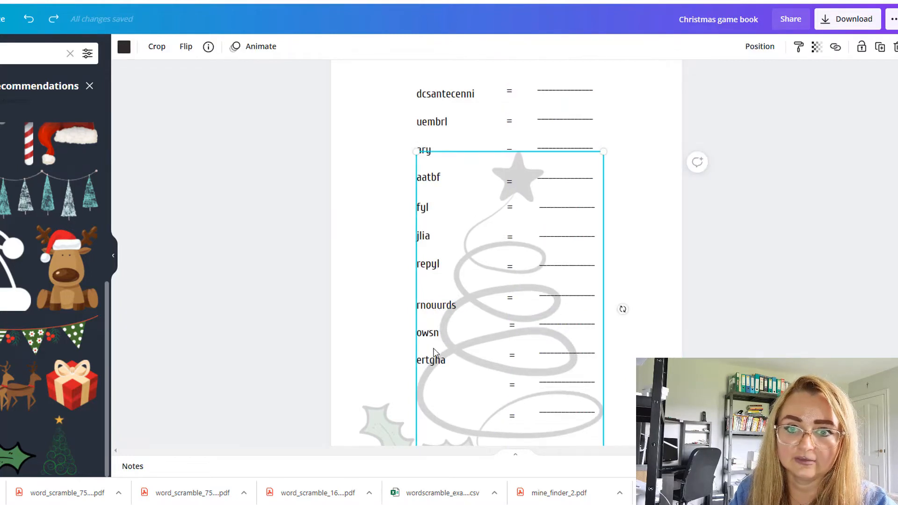
pyautogui.moveTo(496, 371); pyautogui.dragTo(557, 390)
pyautogui.moveTo(437, 352); pyautogui.dragTo(436, 334)
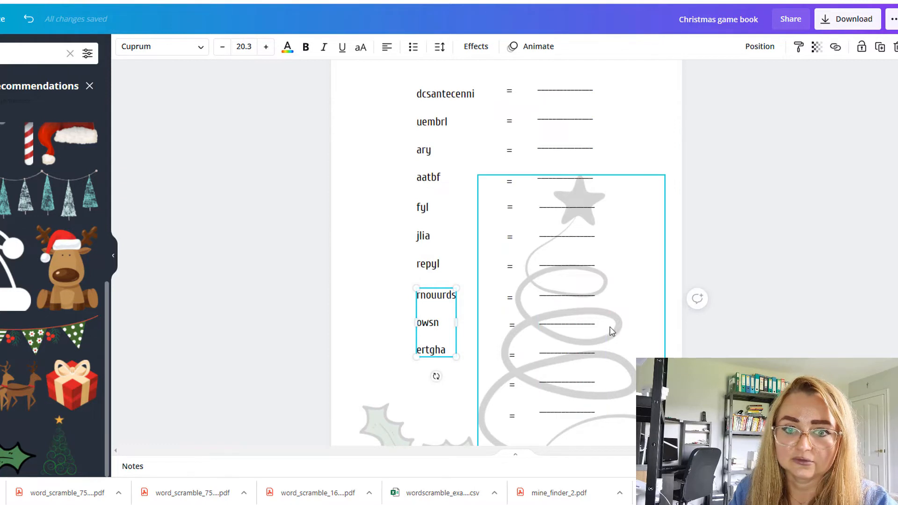
pyautogui.moveTo(519, 436); pyautogui.dragTo(383, 305)
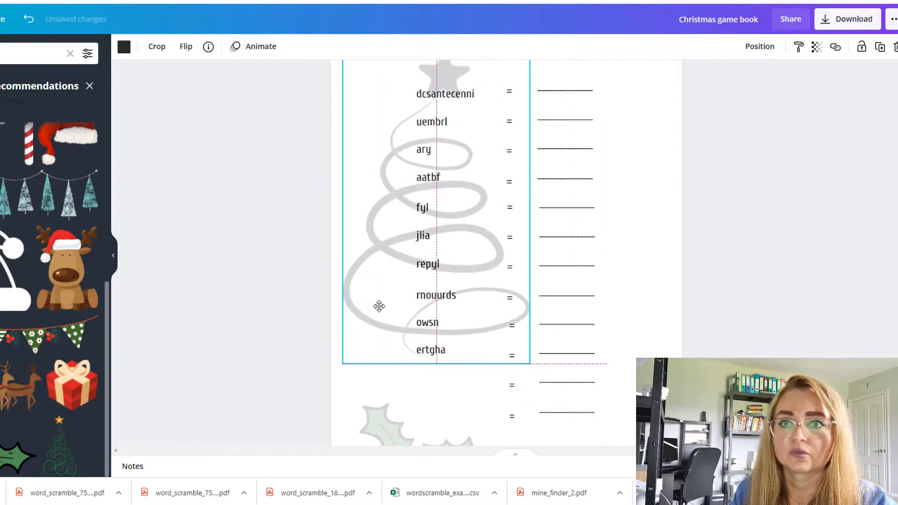
# Step: Shrink the lowest answer-line block to size 20.9 and open its text for editing
pyautogui.click(550, 411)
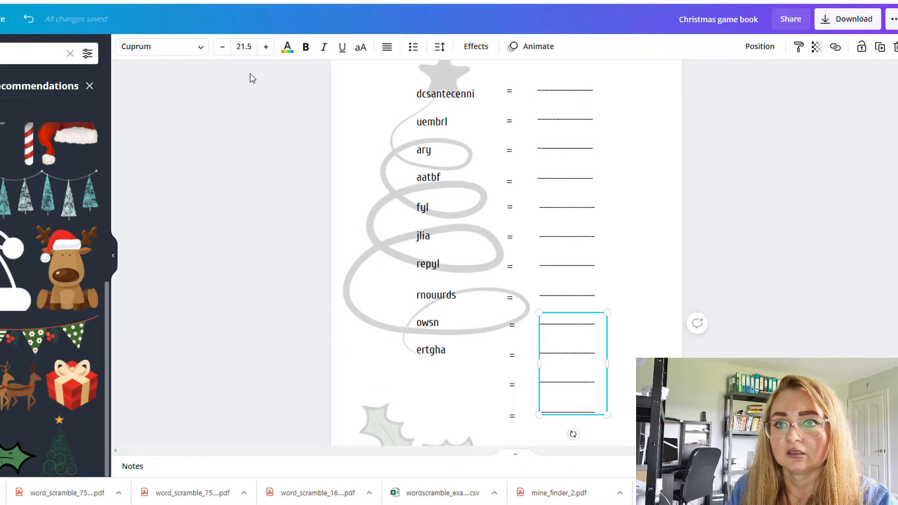
pyautogui.moveTo(609, 415)
pyautogui.mouseDown()
pyautogui.moveTo(609, 399)
pyautogui.moveTo(612, 407)
pyautogui.mouseUp()
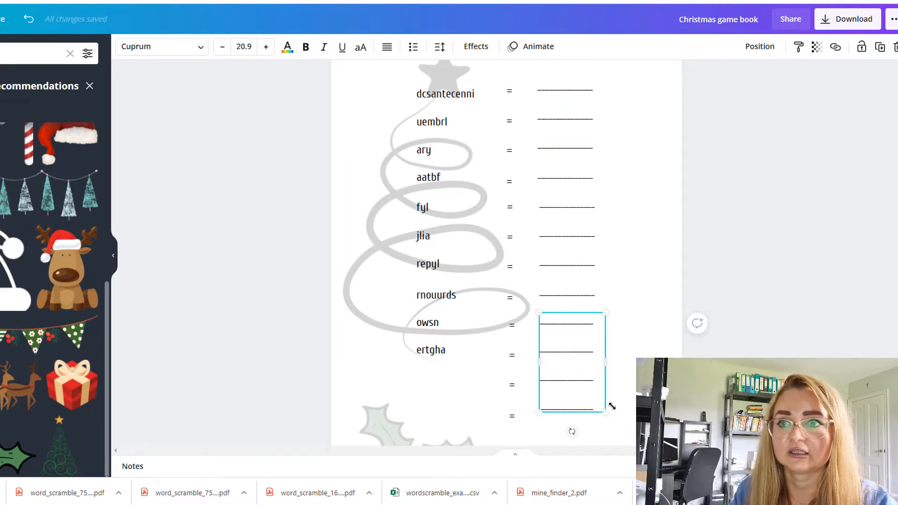
pyautogui.doubleClick(578, 358)
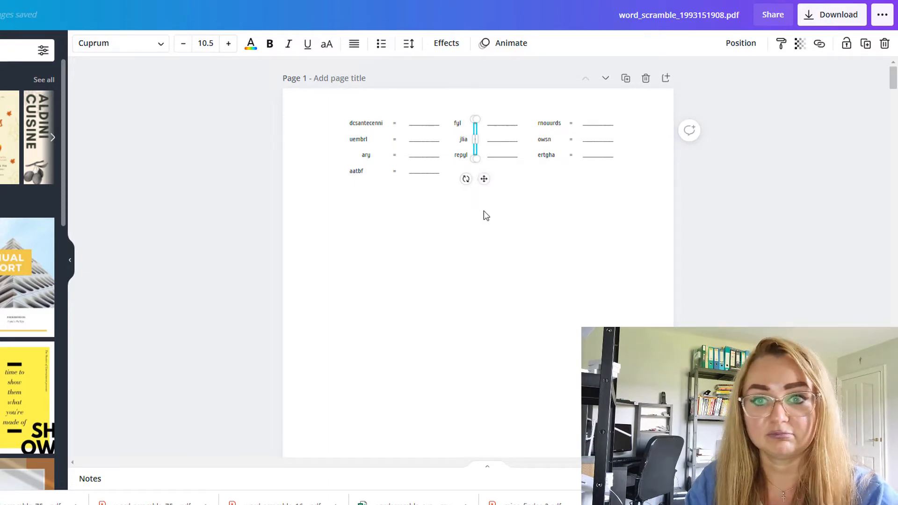
# Step: In the word_scramble_1993151908.pdf design, paste an equals-sign column at size 21 in the empty area of page 1 and delete its last sign
pyautogui.click(467, 280)
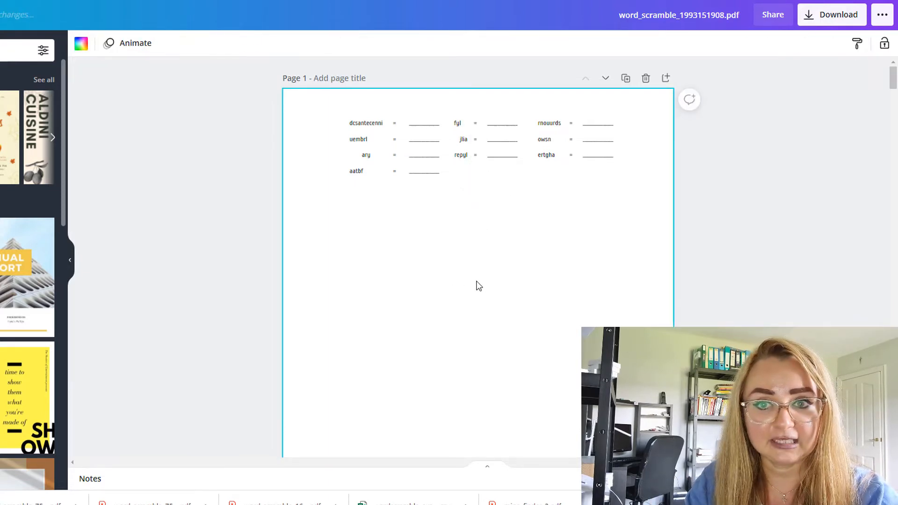
pyautogui.hotkey('ctrl', 'v')
pyautogui.moveTo(494, 188); pyautogui.dragTo(491, 348)
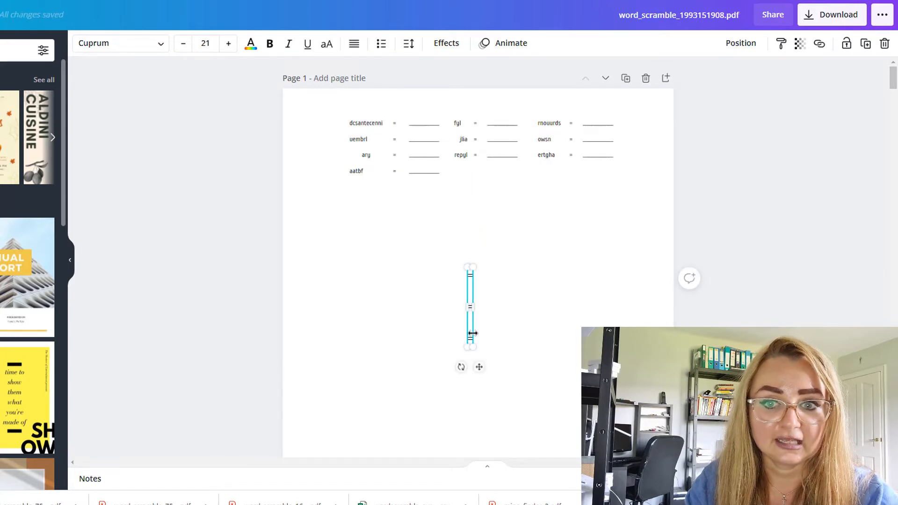
pyautogui.doubleClick(470, 341)
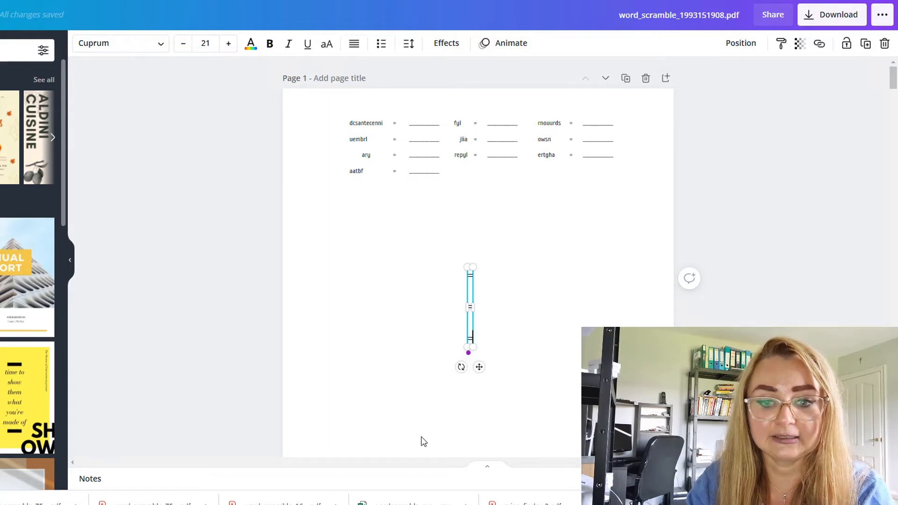
pyautogui.press('BackSpace')
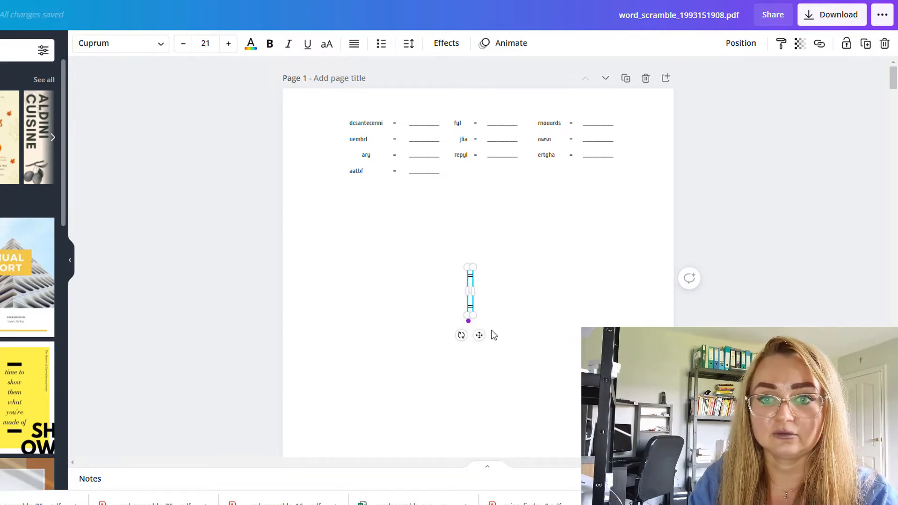
pyautogui.moveTo(445, 262); pyautogui.dragTo(507, 313)
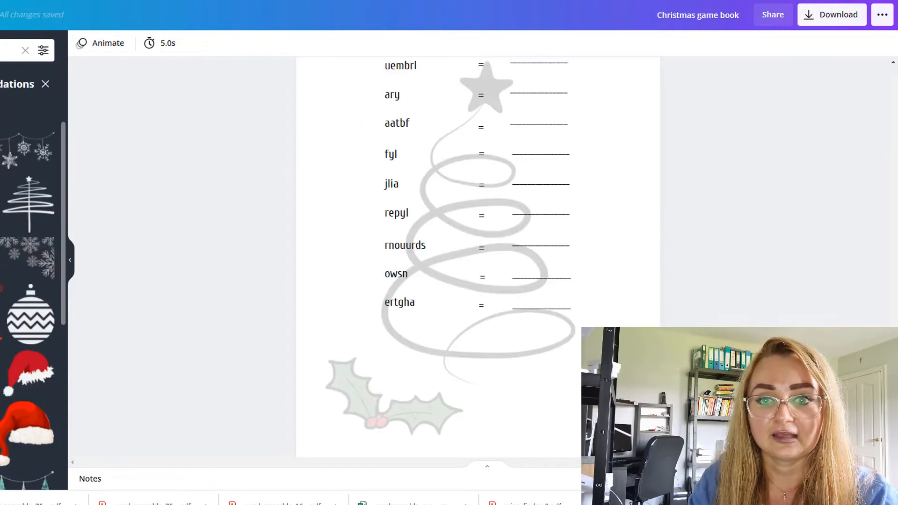
# Step: Bring the two-sign equals column into the Christmas game book and move it down from the "fyl" and "jlia" rows
pyautogui.click(521, 384)
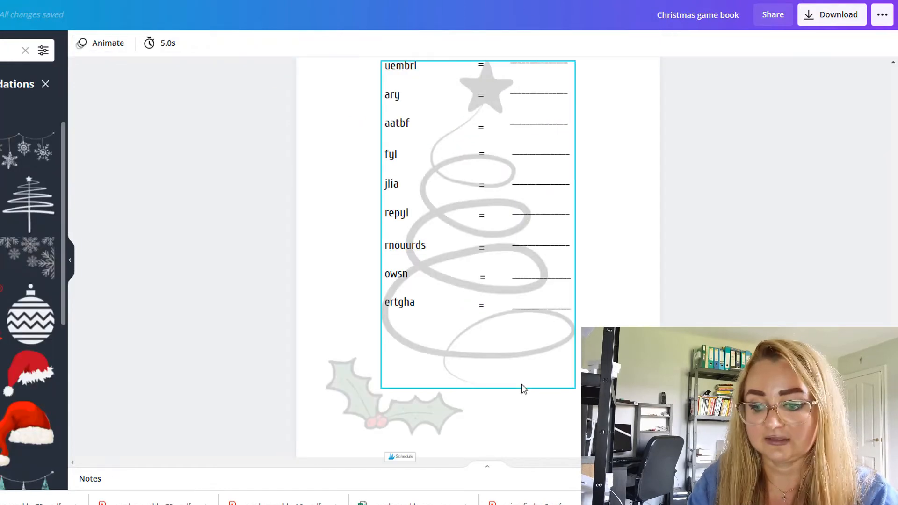
pyautogui.click(470, 164)
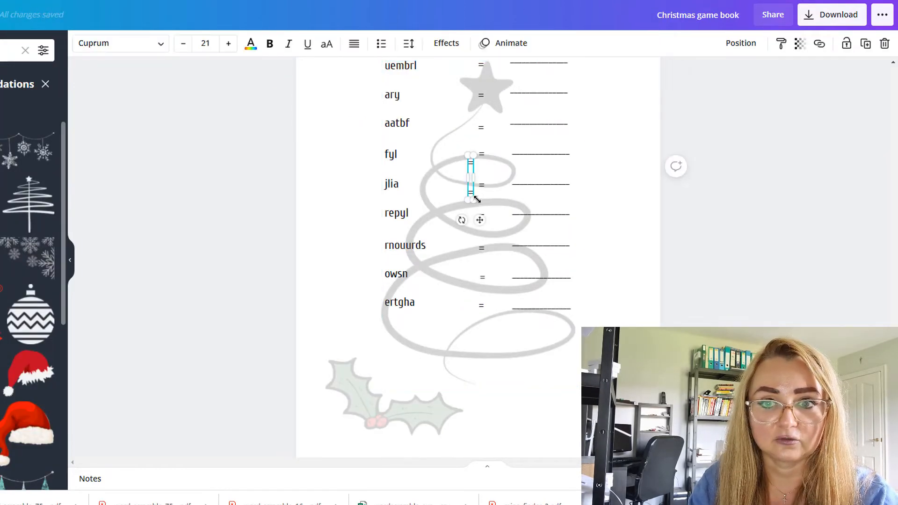
pyautogui.moveTo(479, 219); pyautogui.dragTo(483, 278)
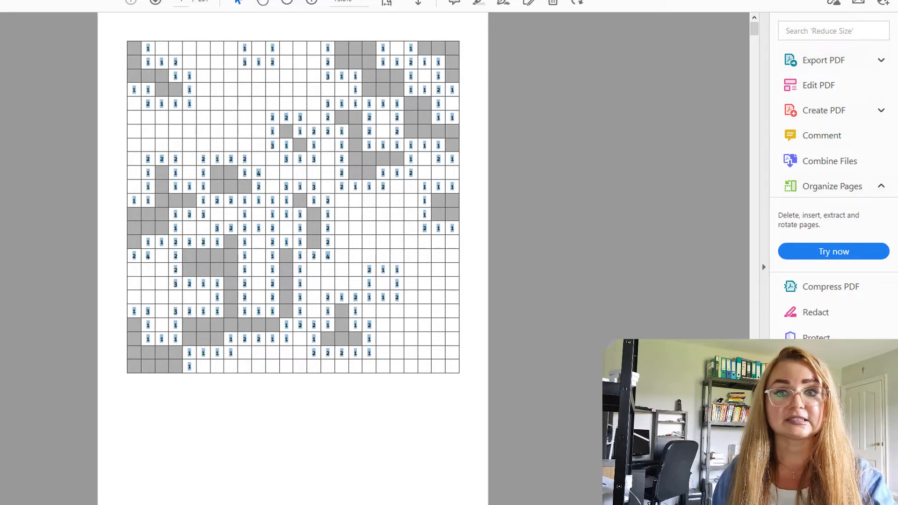
# Step: Switch to the screen capture tool and capture the mine finder grid in the open PDF as a 649 x 669 image
pyautogui.click(187, 504)
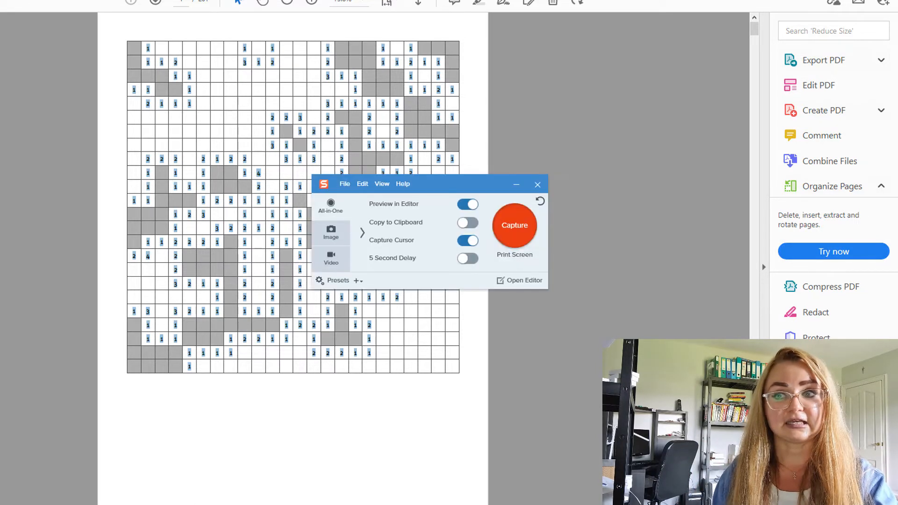
pyautogui.click(514, 226)
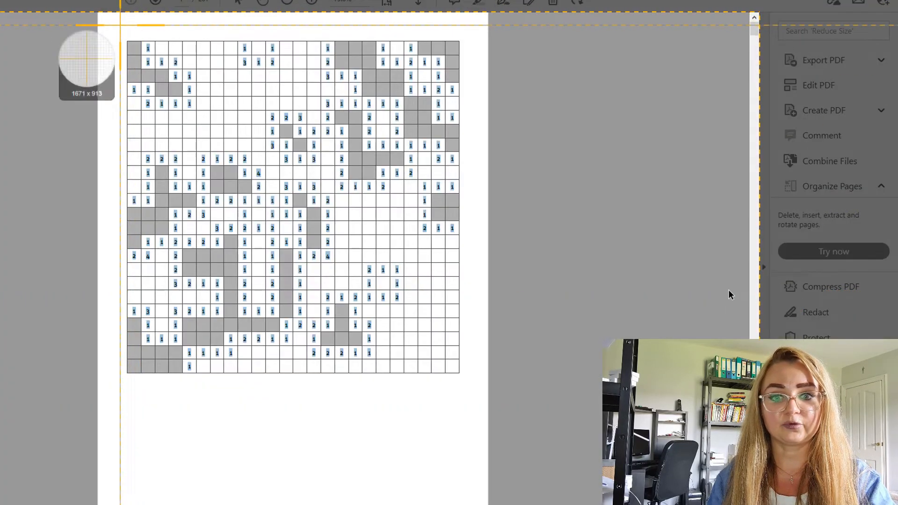
pyautogui.moveTo(119, 24); pyautogui.dragTo(483, 398)
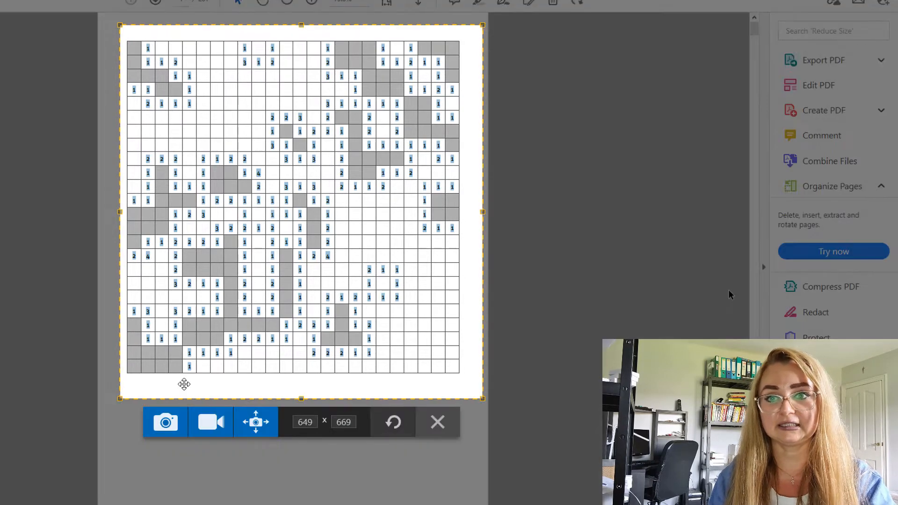
pyautogui.click(165, 422)
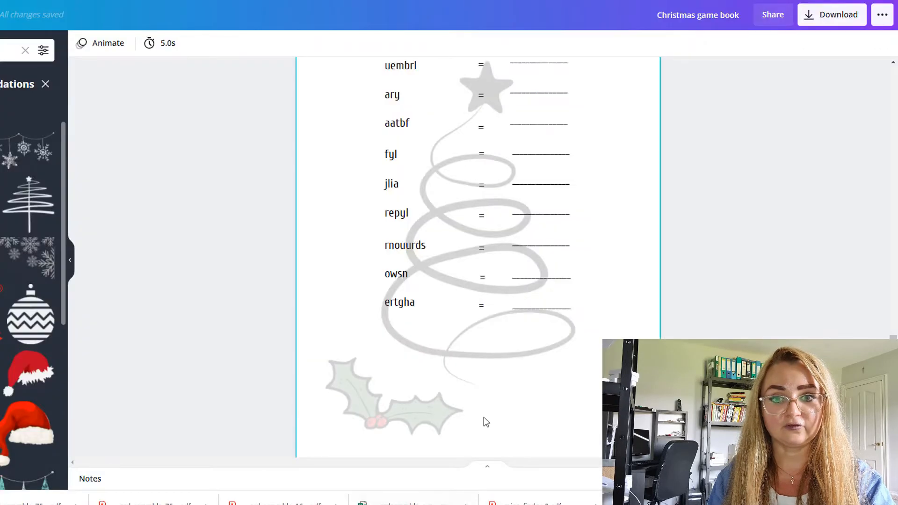
# Step: Add page 4 to the Christmas game book, paste the captured mine finder grid, and enlarge and position it to fill the page width
pyautogui.scroll(-2, 509, 411)
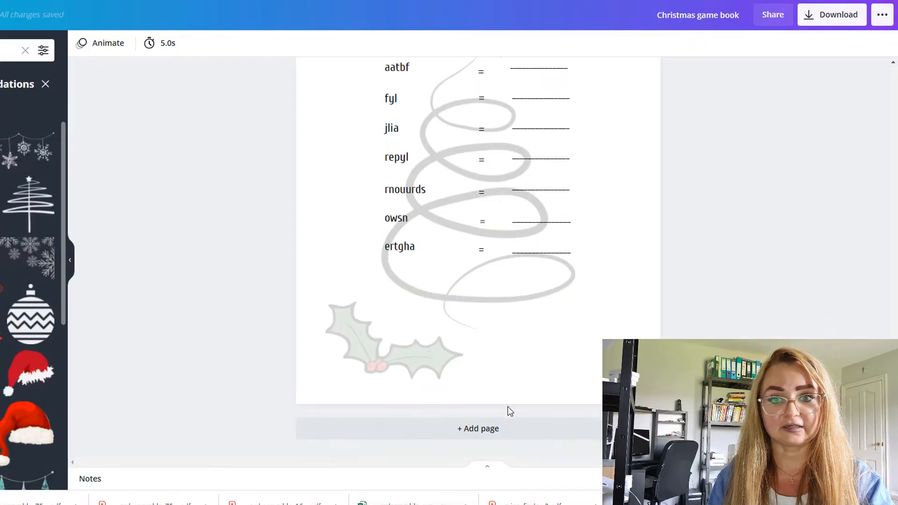
pyautogui.click(590, 434)
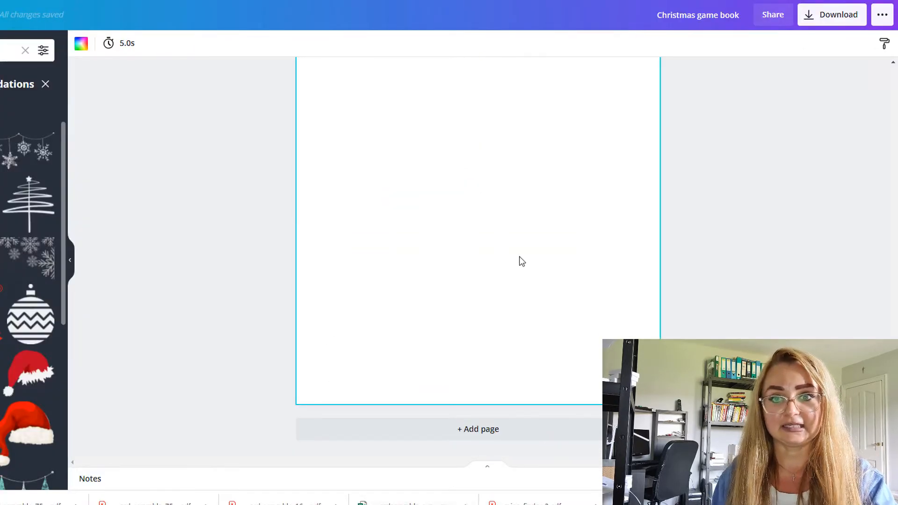
pyautogui.hotkey('ctrl', 'v')
pyautogui.scroll(5, 538, 328)
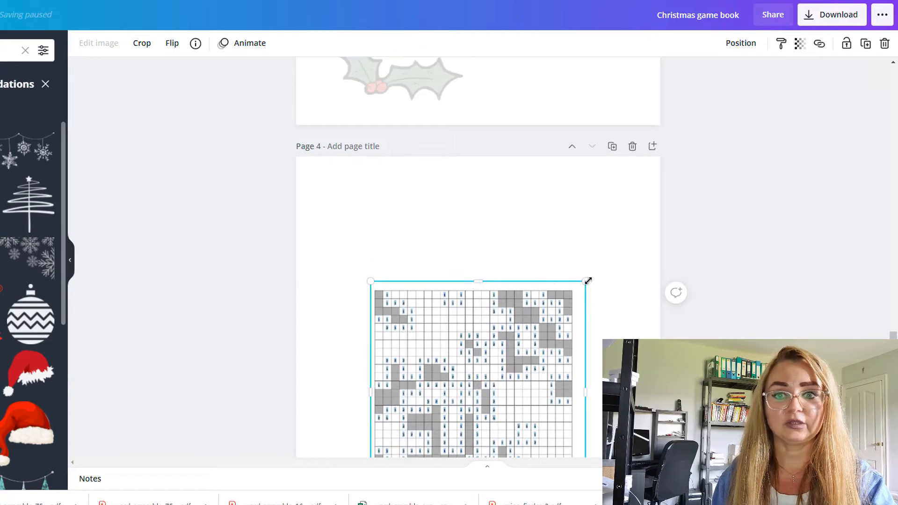
pyautogui.moveTo(585, 282); pyautogui.dragTo(681, 193)
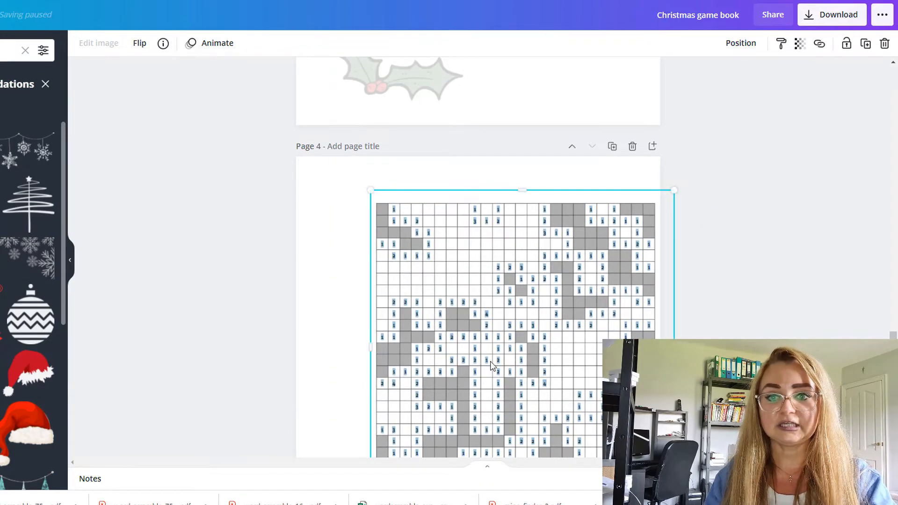
pyautogui.moveTo(491, 362); pyautogui.dragTo(440, 345)
pyautogui.click(669, 321)
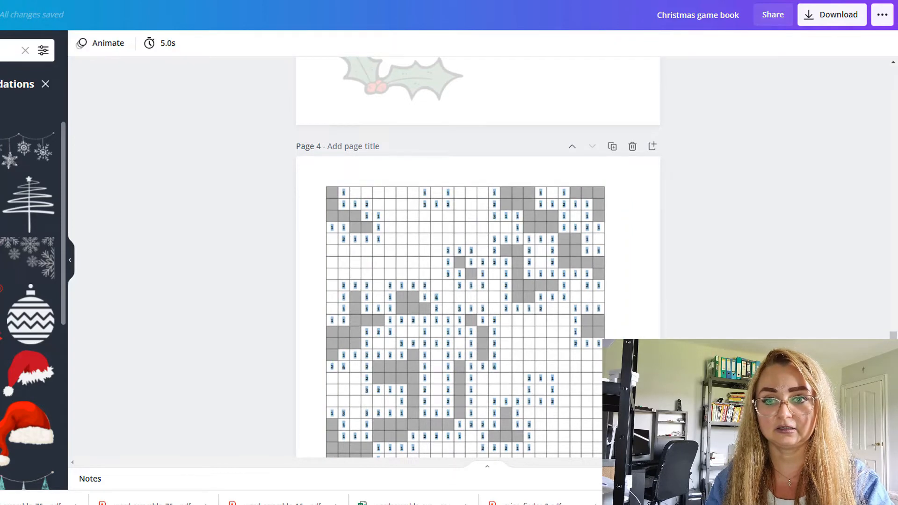
pyautogui.scroll(-3, 490, 295)
pyautogui.scroll(8, 490, 294)
pyautogui.scroll(5, 490, 295)
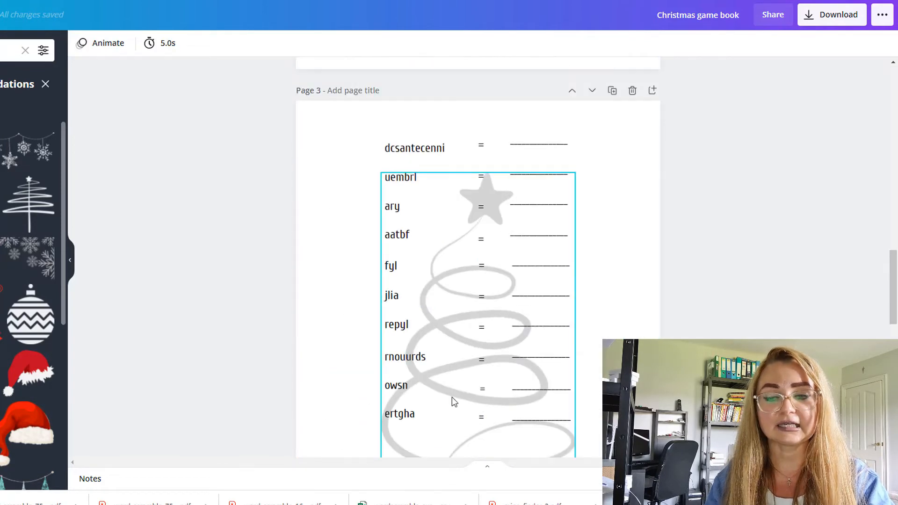
pyautogui.scroll(-3, 449, 403)
pyautogui.click(476, 344)
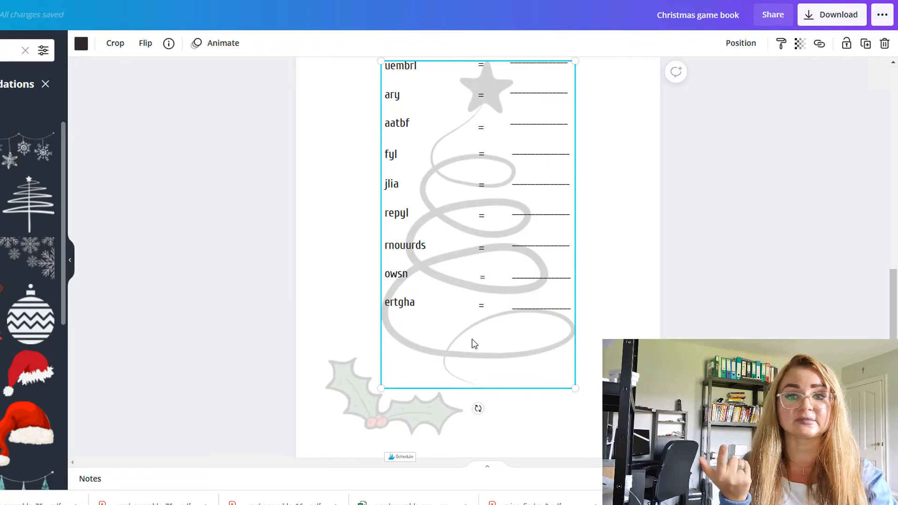
# Step: Paste the grey spiral Christmas tree onto page 4, shrink it and place it in the space below the mine finder grid
pyautogui.scroll(-8, 515, 407)
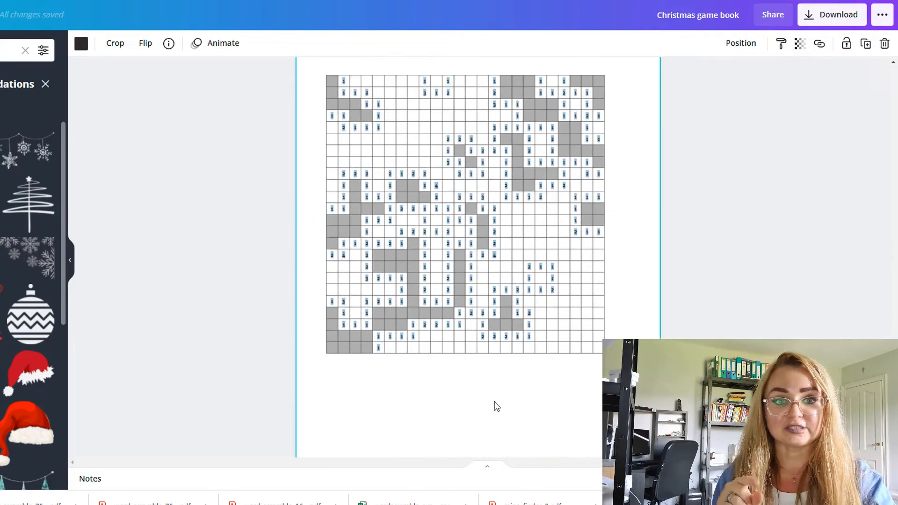
pyautogui.hotkey('ctrl', 'v')
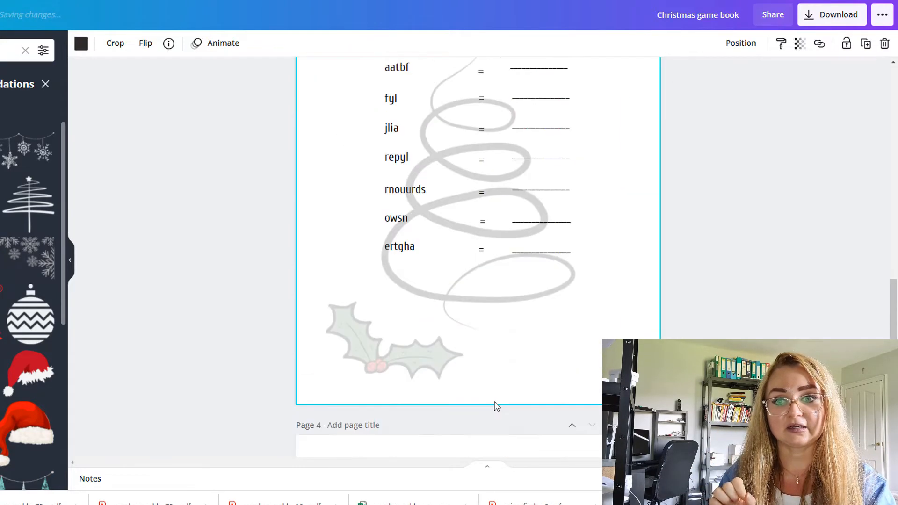
pyautogui.scroll(1, 497, 406)
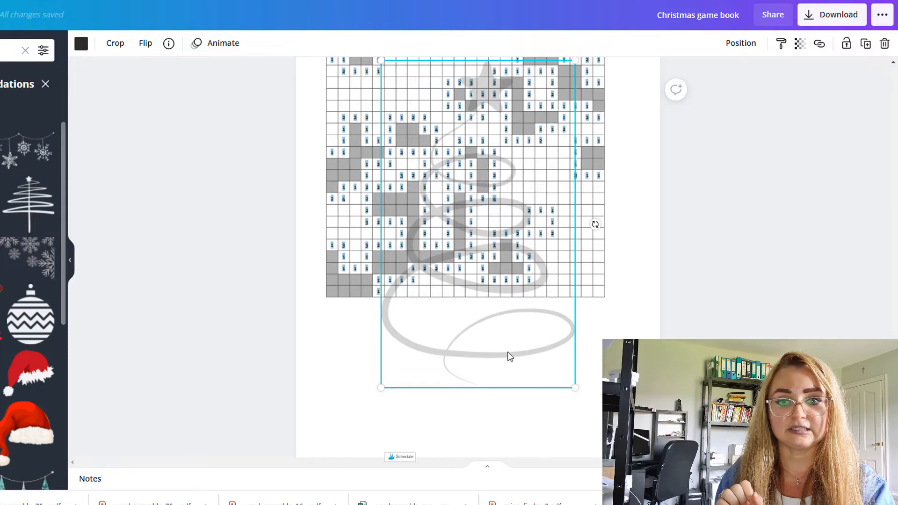
pyautogui.scroll(1, 509, 357)
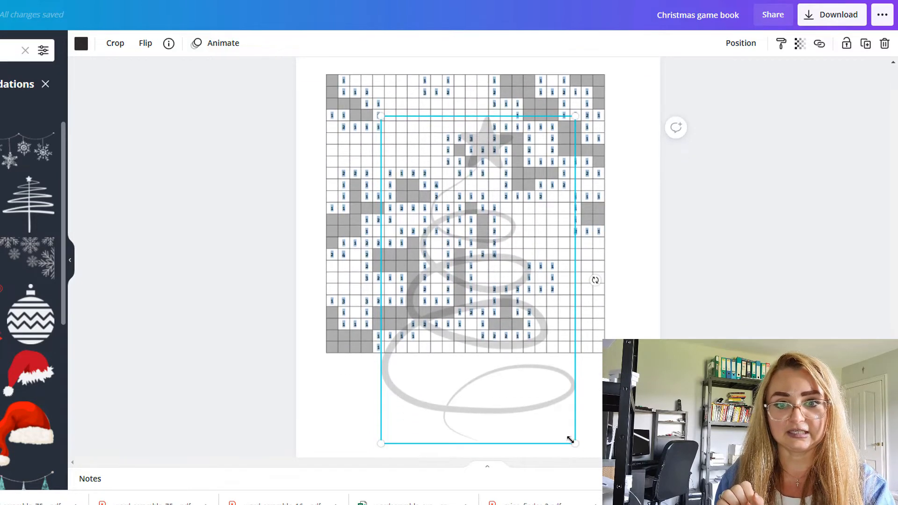
pyautogui.moveTo(570, 440); pyautogui.dragTo(583, 474)
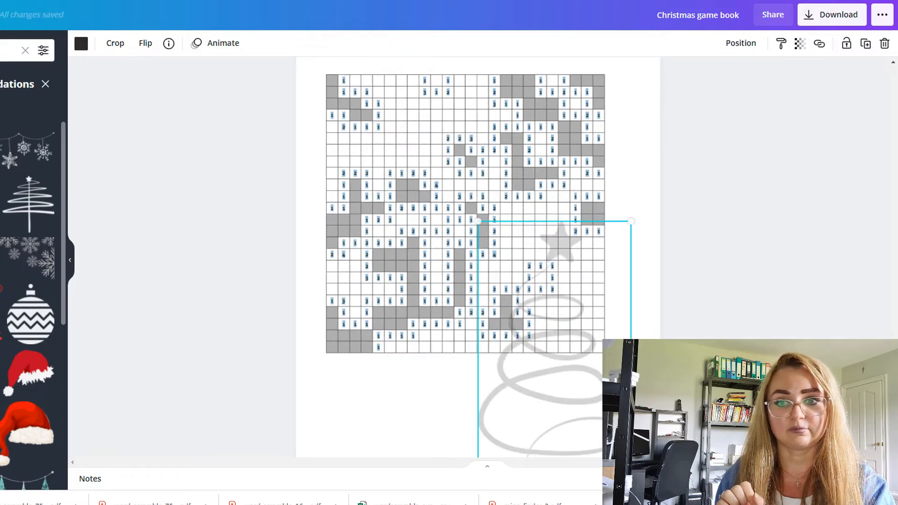
pyautogui.scroll(3, 576, 420)
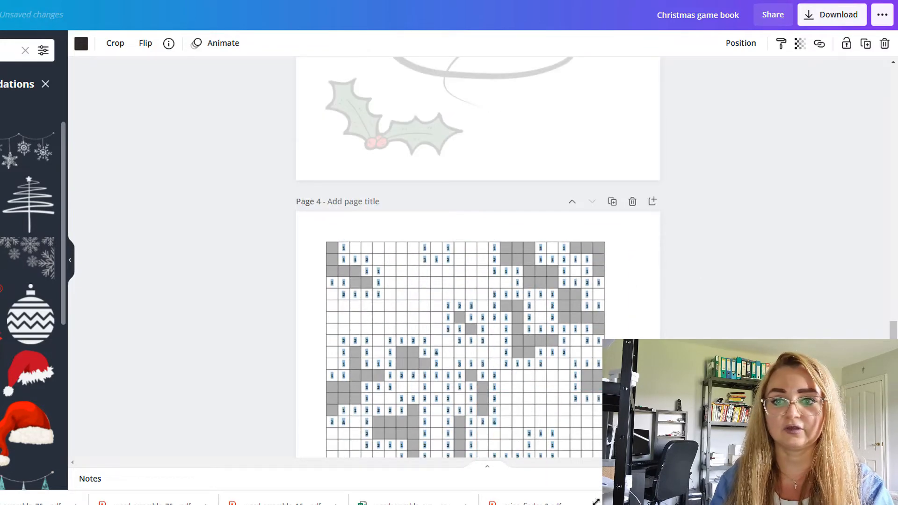
pyautogui.scroll(-4, 538, 354)
pyautogui.moveTo(537, 373); pyautogui.dragTo(571, 392)
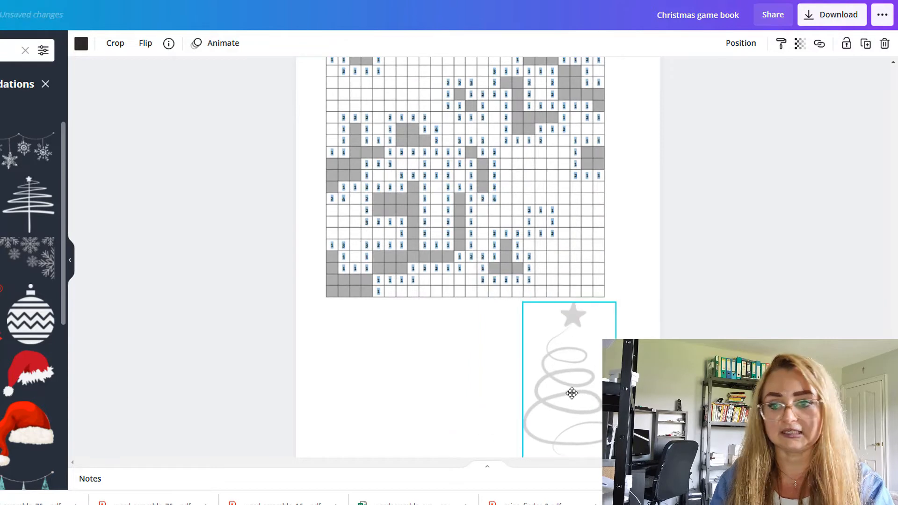
pyautogui.scroll(-1, 587, 373)
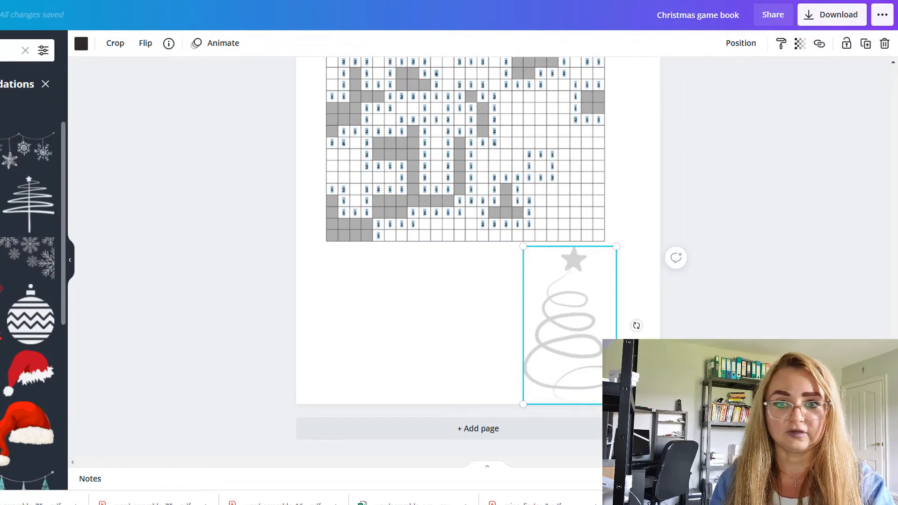
pyautogui.moveTo(484, 335); pyautogui.dragTo(558, 310)
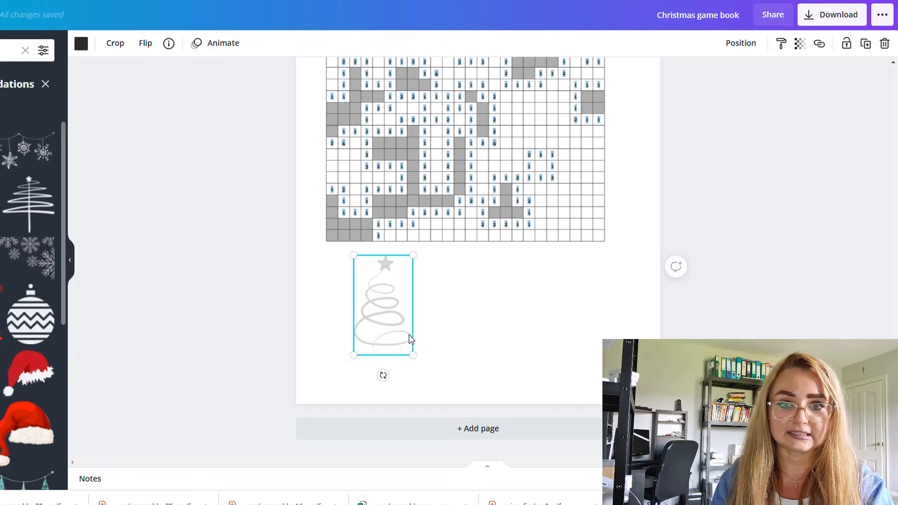
# Step: Duplicate the small tree twice and arrange the three trees in an evenly spaced row under the grid
pyautogui.hotkey('ctrl', 'd')
pyautogui.hotkey('ctrl', 'd')
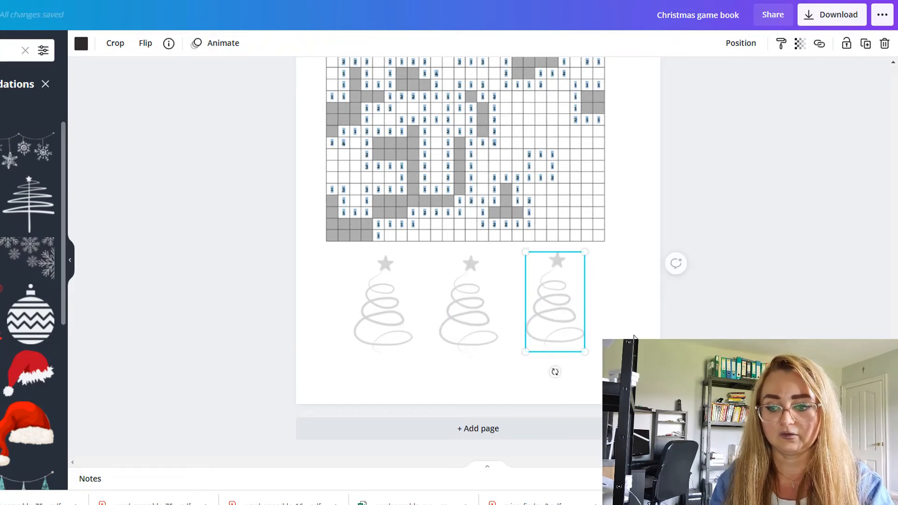
pyautogui.click(510, 348)
pyautogui.click(563, 325)
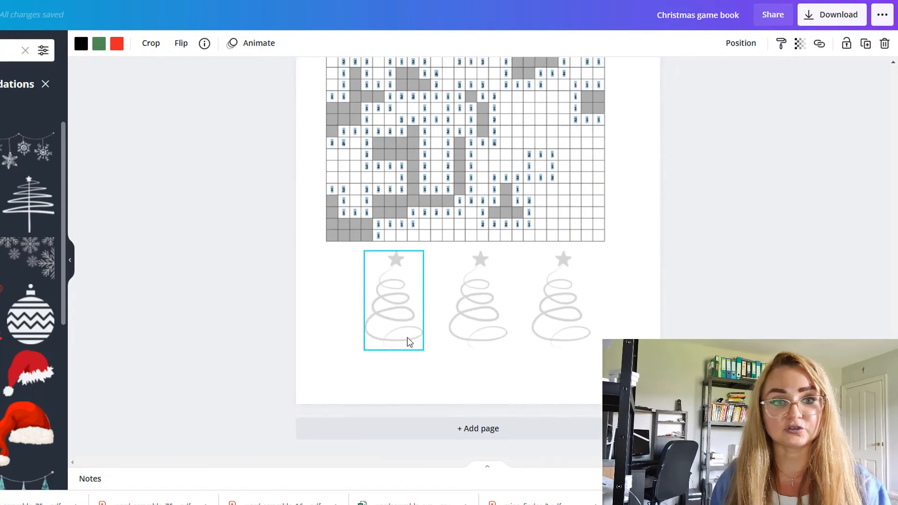
# Step: Paste the faded holly sprig beside the trees on page 4, tilt it, and shift the first two trees right to make room
pyautogui.click(354, 366)
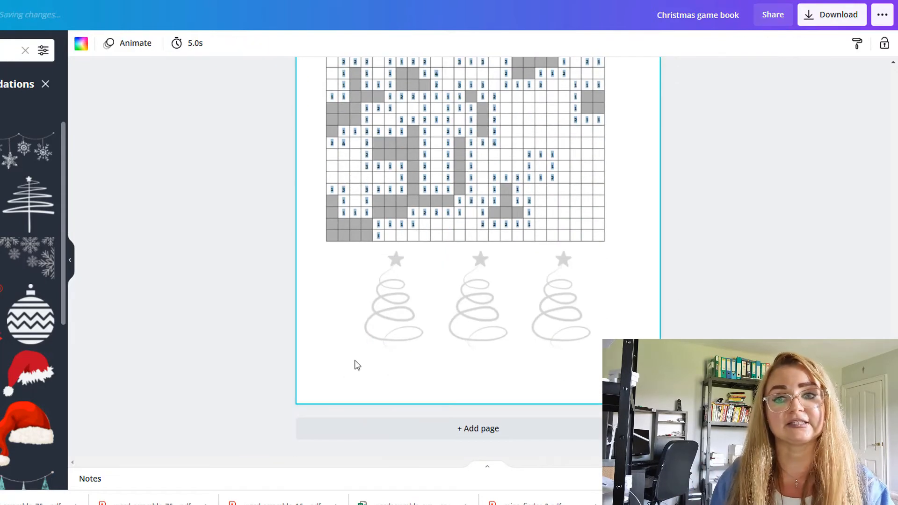
pyautogui.hotkey('ctrl', 'v')
pyautogui.moveTo(363, 364); pyautogui.dragTo(338, 351)
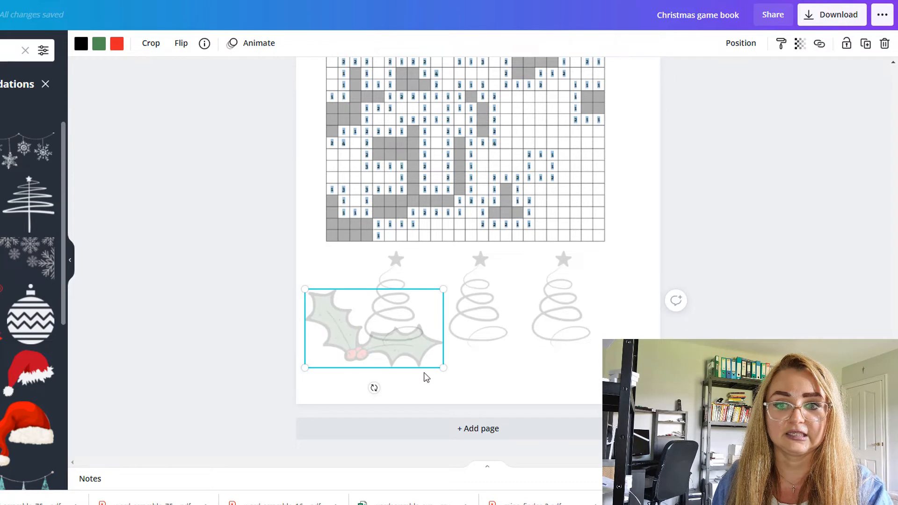
pyautogui.moveTo(373, 388); pyautogui.dragTo(343, 379)
pyautogui.moveTo(393, 275); pyautogui.dragTo(420, 279)
pyautogui.moveTo(482, 283); pyautogui.dragTo(498, 285)
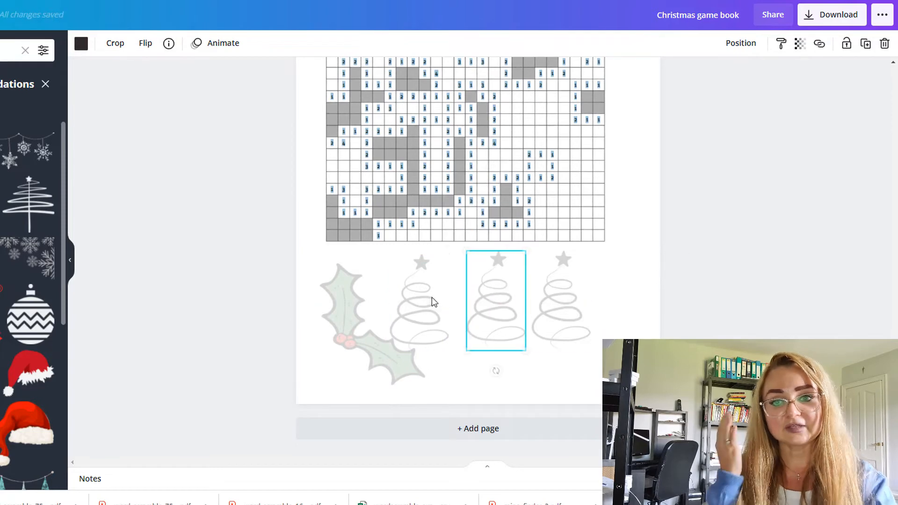
pyautogui.moveTo(429, 301); pyautogui.dragTo(440, 294)
# Step: Shrink the holly sprig on page 4, turn it back to nearly level and place it just left of the first tree
pyautogui.click(362, 326)
pyautogui.moveTo(362, 326); pyautogui.dragTo(370, 332)
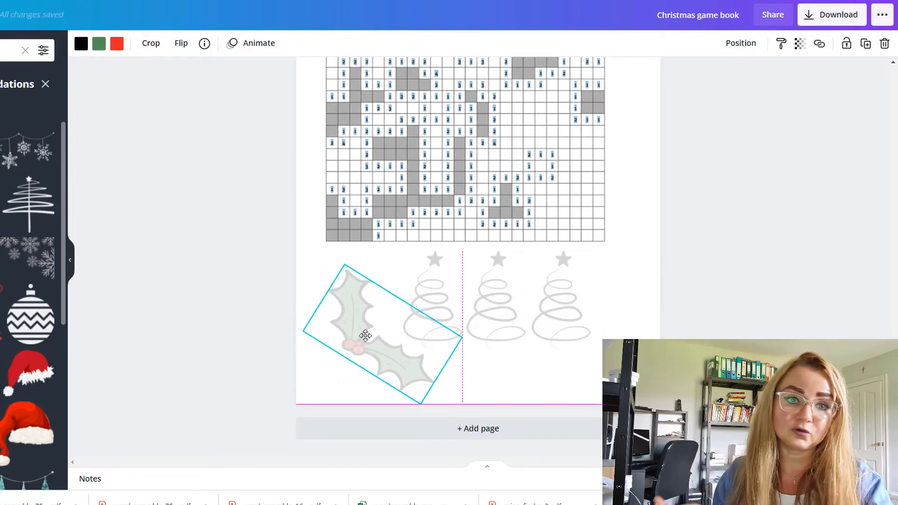
pyautogui.moveTo(463, 404); pyautogui.dragTo(421, 390)
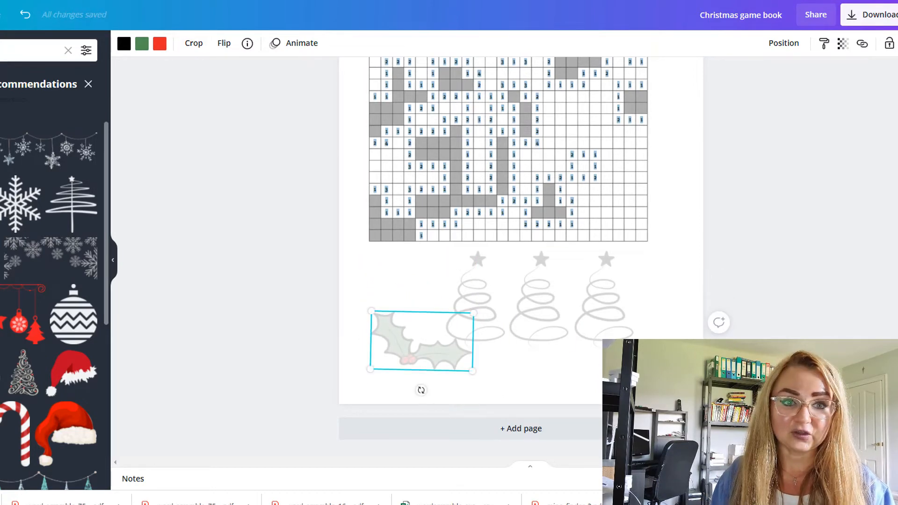
pyautogui.click(668, 334)
pyautogui.scroll(4, 716, 328)
pyautogui.scroll(1, 520, 280)
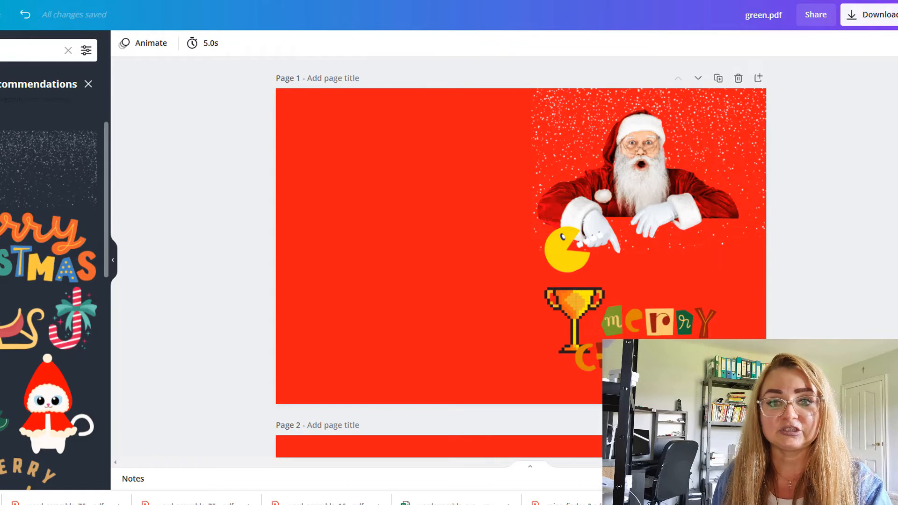
# Step: On page 1 of green.pdf, move the game controller up below Santa and shift the trophy and the yellow Pac-Man slightly up
pyautogui.click(342, 265)
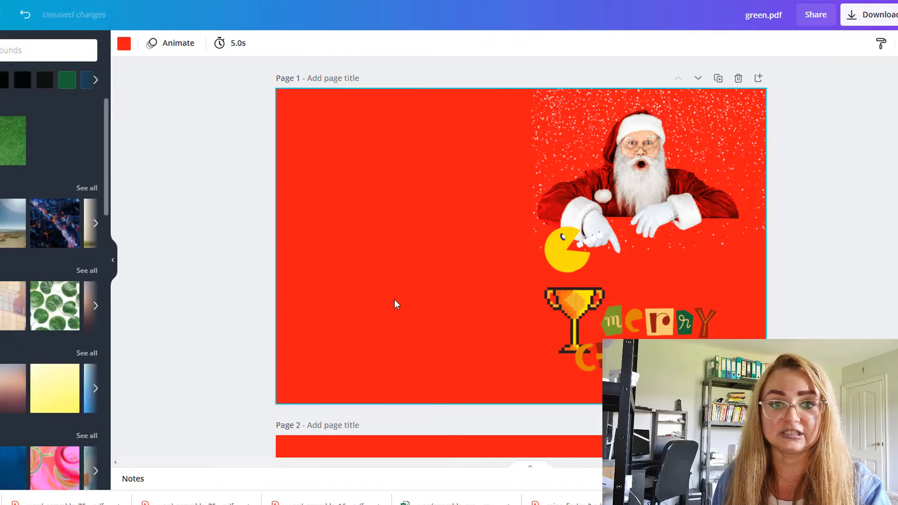
pyautogui.click(1, 160)
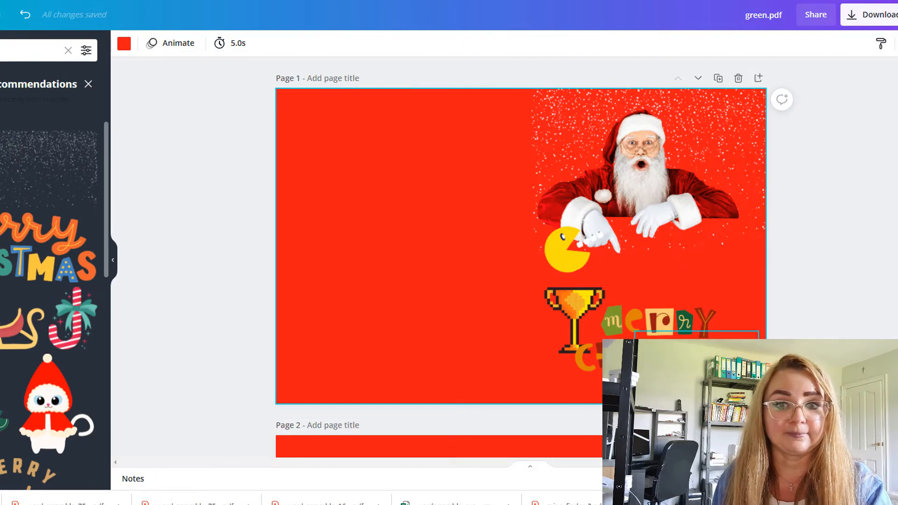
pyautogui.moveTo(750, 382); pyautogui.dragTo(753, 305)
pyautogui.moveTo(676, 329); pyautogui.dragTo(676, 344)
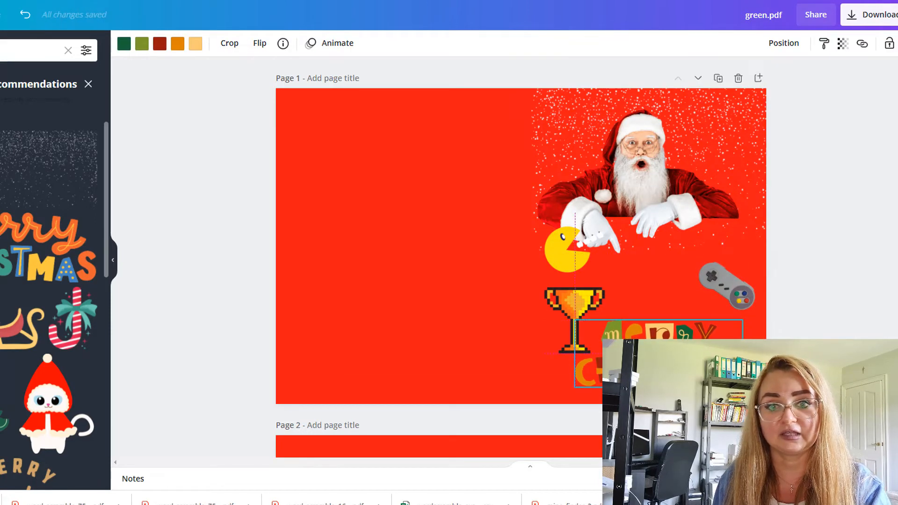
pyautogui.moveTo(575, 323); pyautogui.dragTo(567, 315)
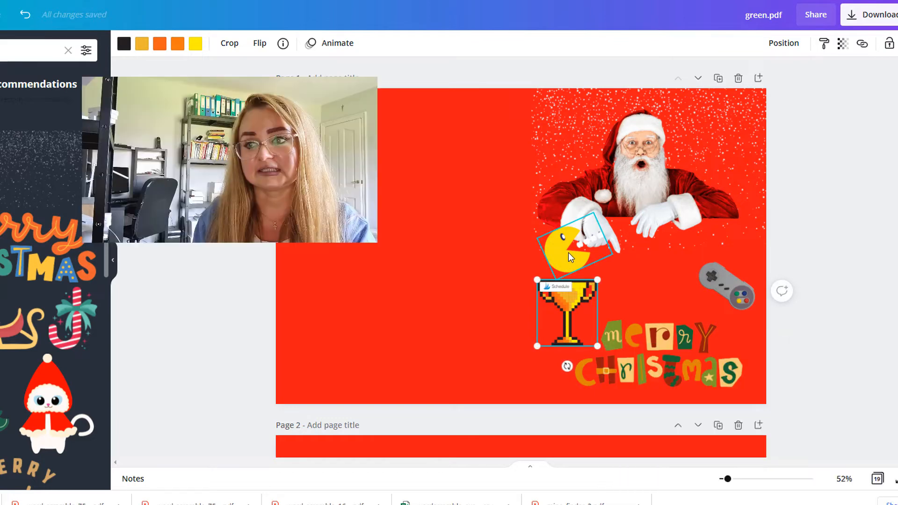
pyautogui.moveTo(574, 258); pyautogui.dragTo(573, 240)
# Step: Replace the multicoloured Merry Christmas lettering with the tan script version, shrink it and place it beside the trophy's base
pyautogui.click(666, 357)
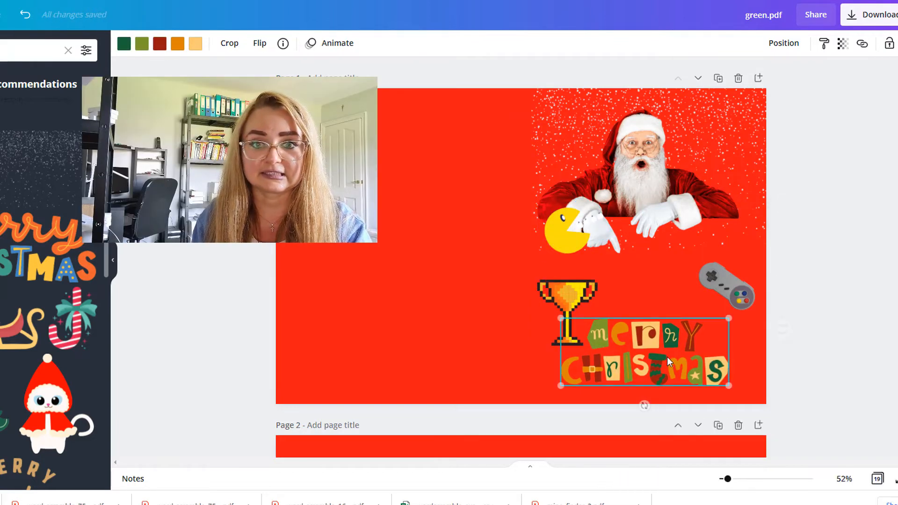
pyautogui.moveTo(646, 357); pyautogui.dragTo(653, 351)
pyautogui.scroll(-3, 52, 281)
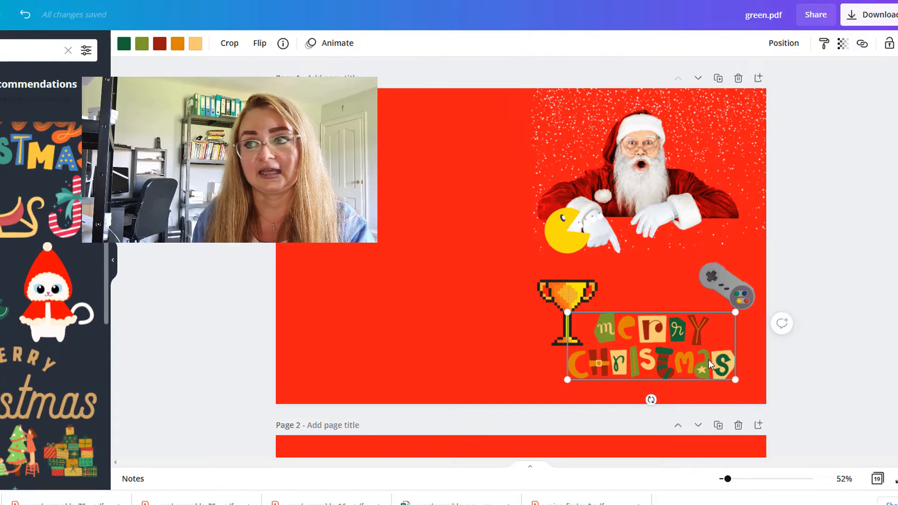
pyautogui.press('Delete')
pyautogui.click(56, 395)
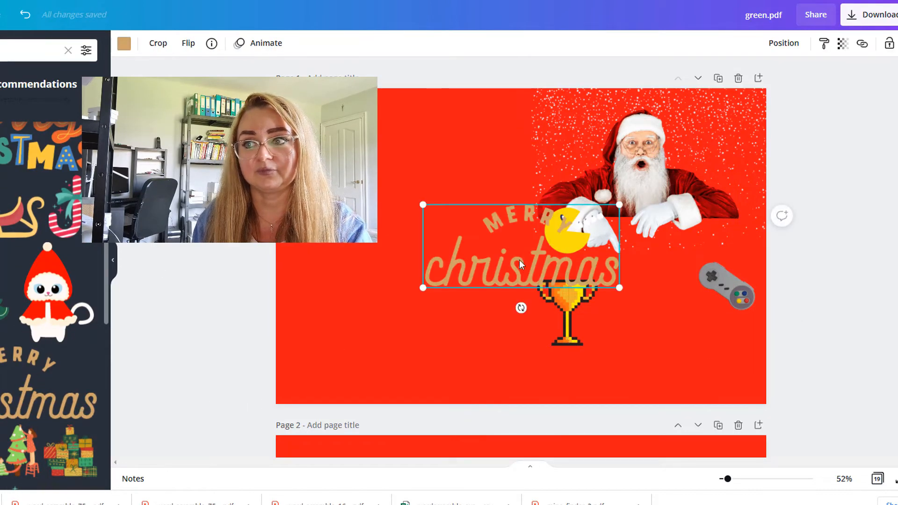
pyautogui.moveTo(519, 260); pyautogui.dragTo(644, 350)
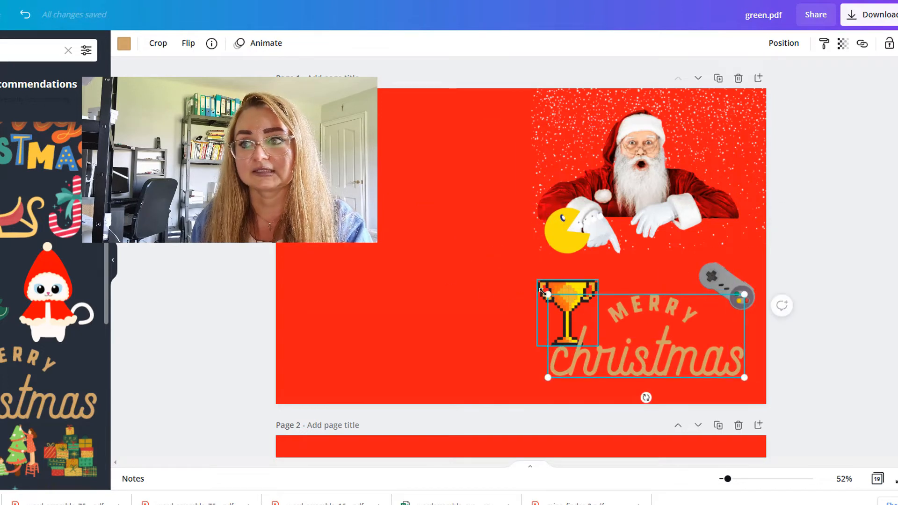
pyautogui.moveTo(548, 294); pyautogui.dragTo(608, 336)
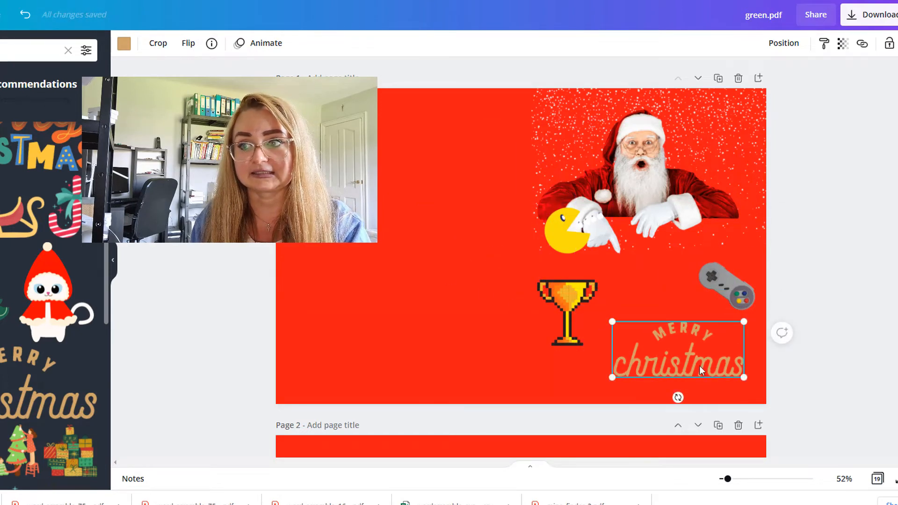
pyautogui.moveTo(669, 356); pyautogui.dragTo(644, 341)
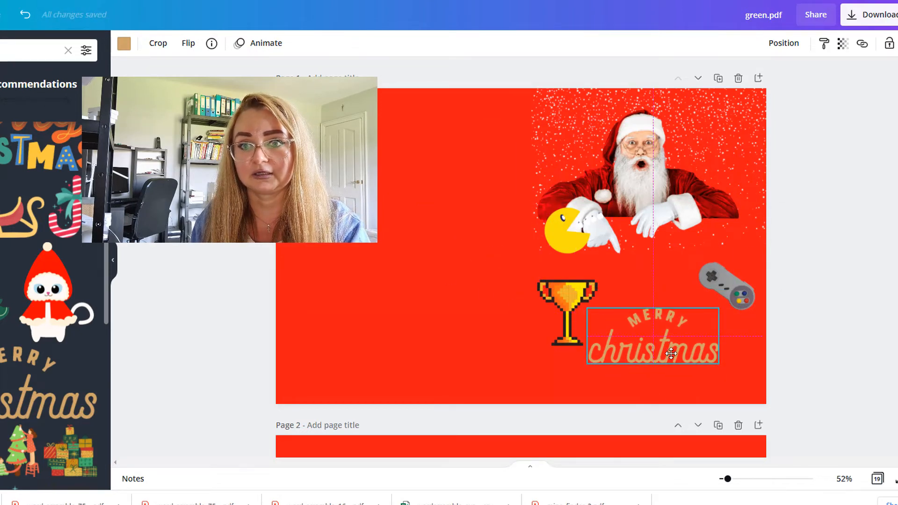
# Step: Add a square shape to the red cover page and flatten it into a bar about 6.2 wide by 1.4 high
pyautogui.click(470, 313)
pyautogui.click(68, 50)
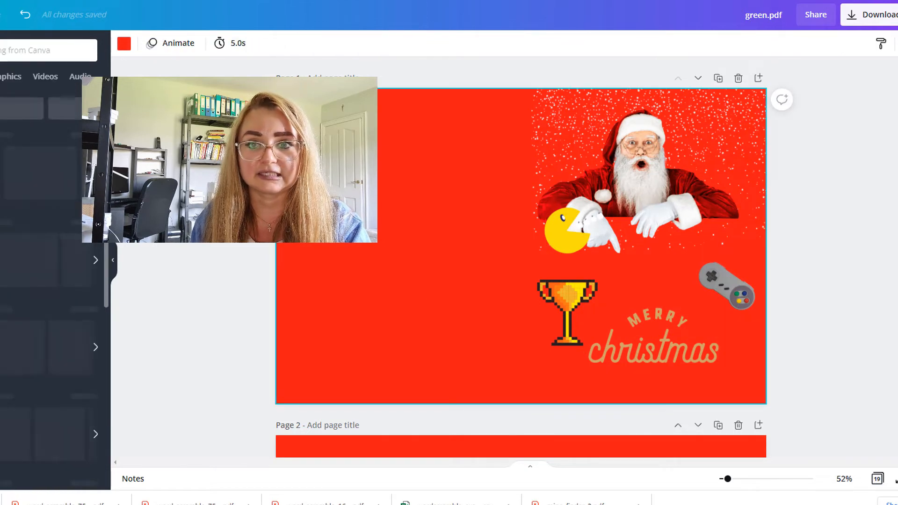
pyautogui.click(1, 241)
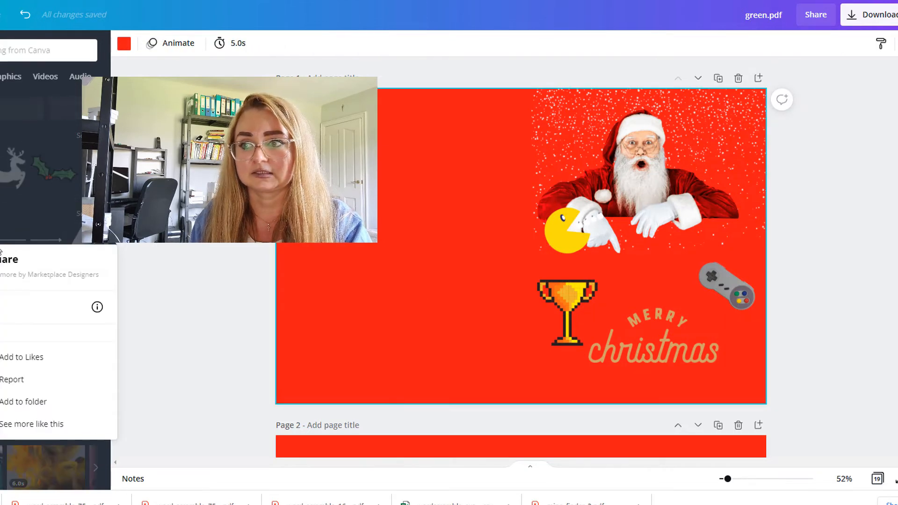
pyautogui.press('Escape')
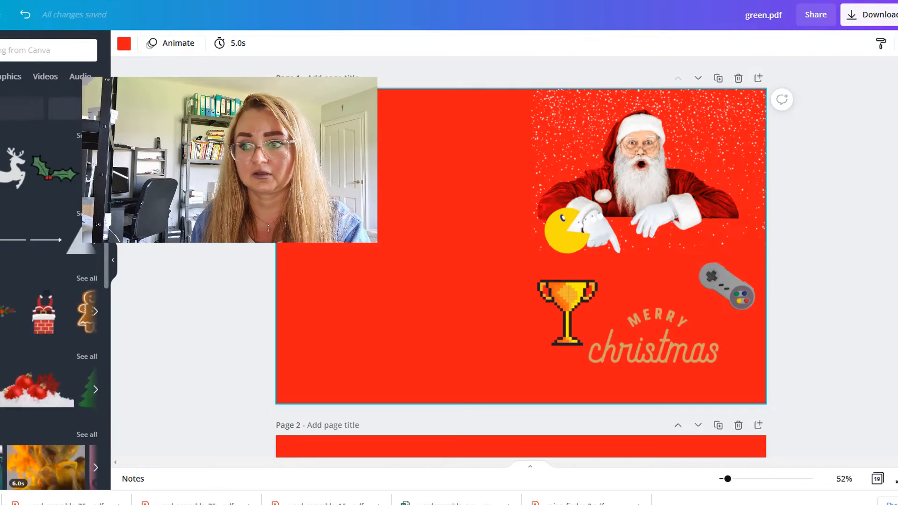
pyautogui.click(1, 241)
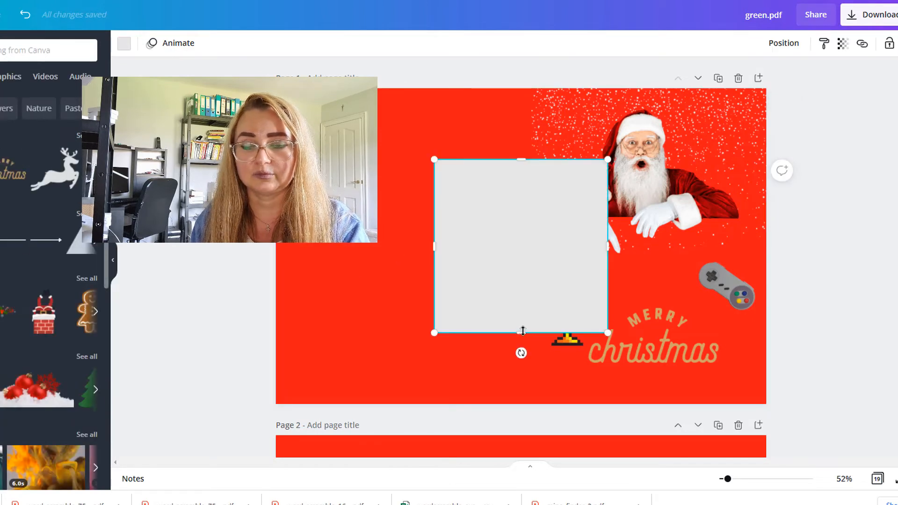
pyautogui.moveTo(523, 331); pyautogui.dragTo(524, 199)
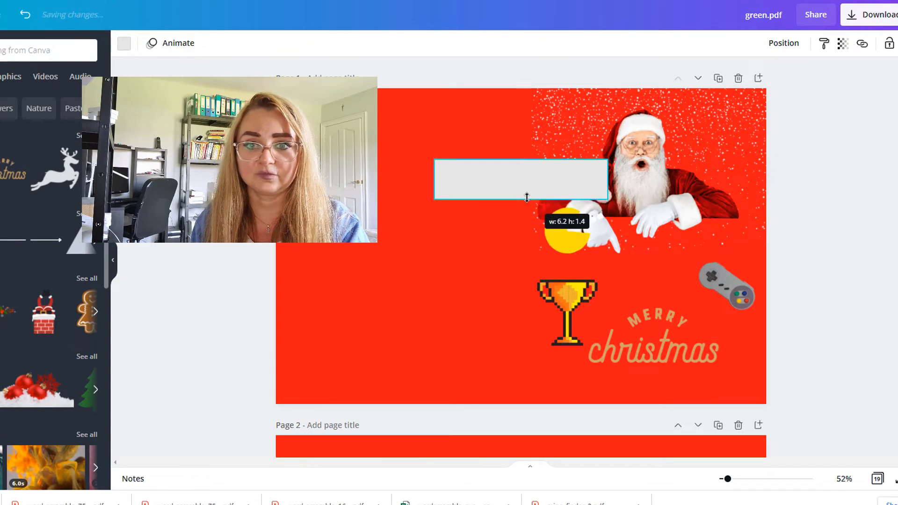
# Step: Recolour the grey bar with the same tan as the Merry Christmas lettering
pyautogui.click(124, 43)
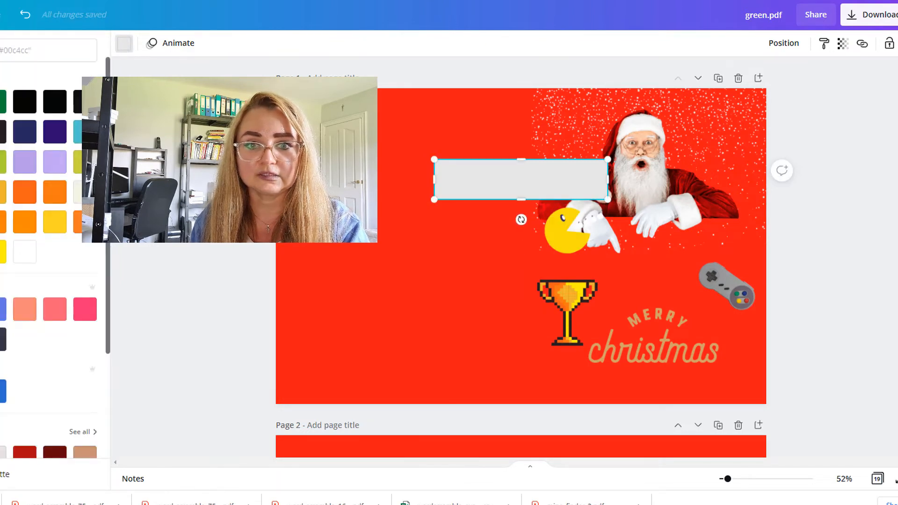
pyautogui.scroll(-3, 10, 309)
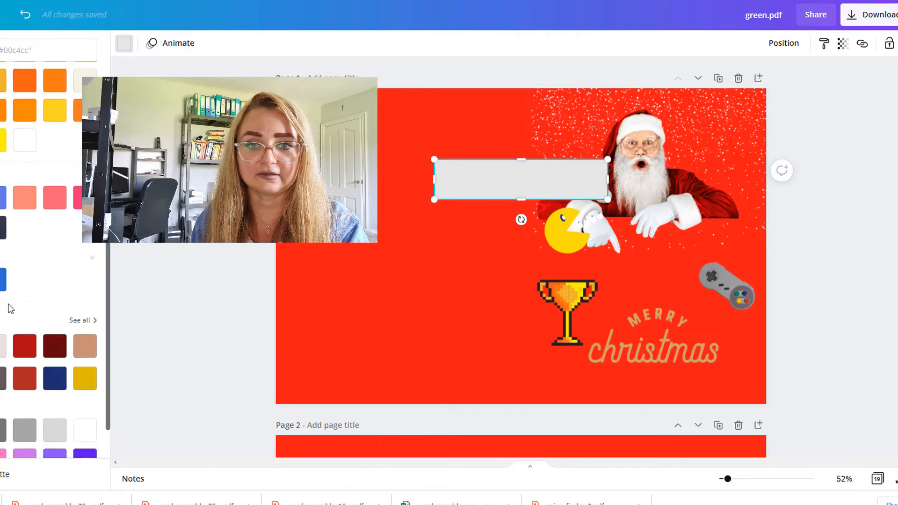
pyautogui.scroll(3, 9, 326)
pyautogui.click(85, 452)
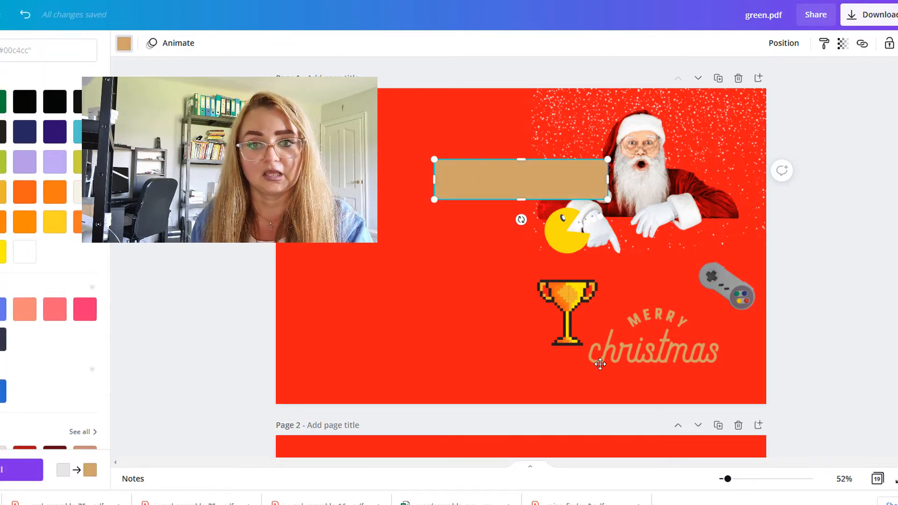
# Step: Move the tan bar directly beneath the Merry Christmas lettering on the cover, nudging the lettering slightly up so the two line up centred
pyautogui.moveTo(466, 172); pyautogui.dragTo(606, 377)
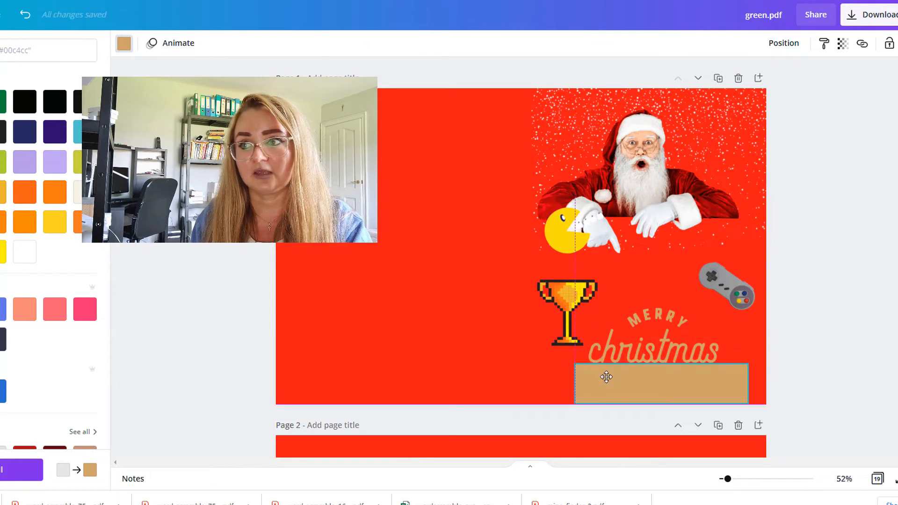
pyautogui.moveTo(638, 329); pyautogui.dragTo(630, 326)
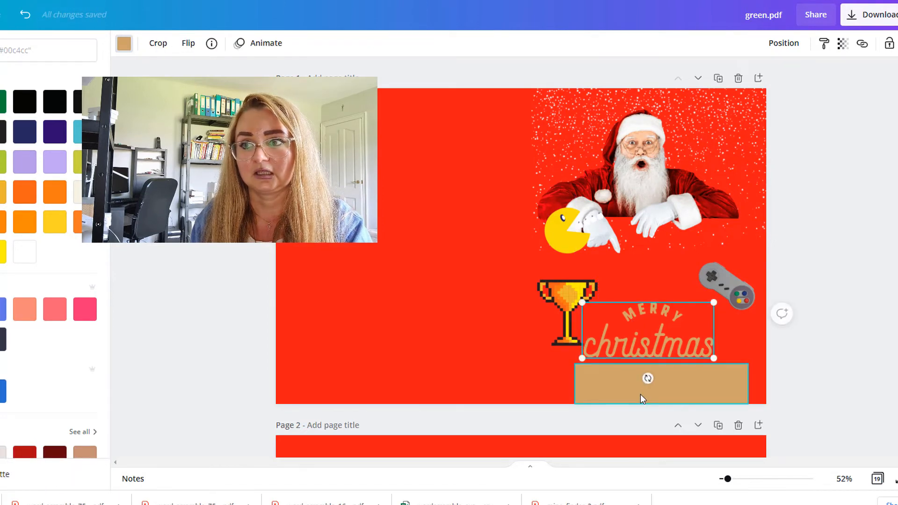
pyautogui.moveTo(641, 395); pyautogui.dragTo(625, 391)
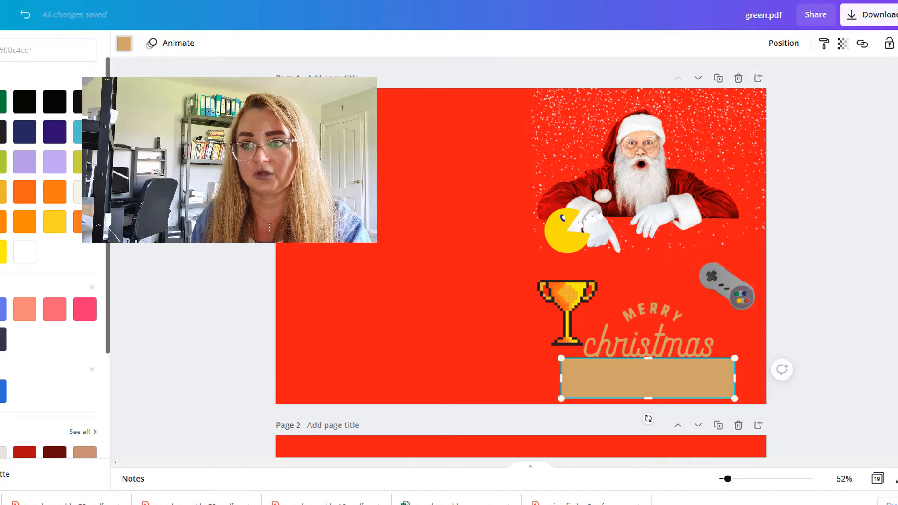
# Step: Browse the ready-made text combinations and add the brush-script "Merry Christmas!" one to the red cover page
pyautogui.click(0, 253)
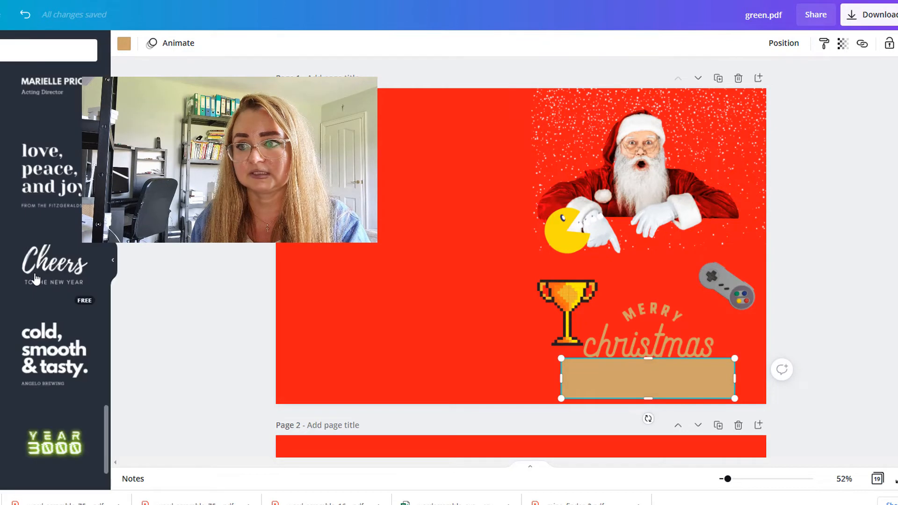
pyautogui.scroll(-7, 57, 267)
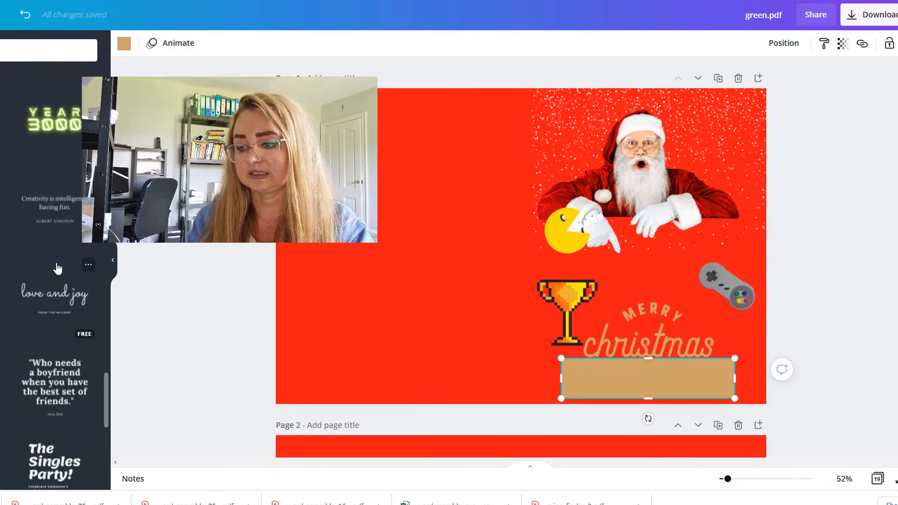
pyautogui.scroll(-4, 57, 267)
pyautogui.scroll(-6, 57, 268)
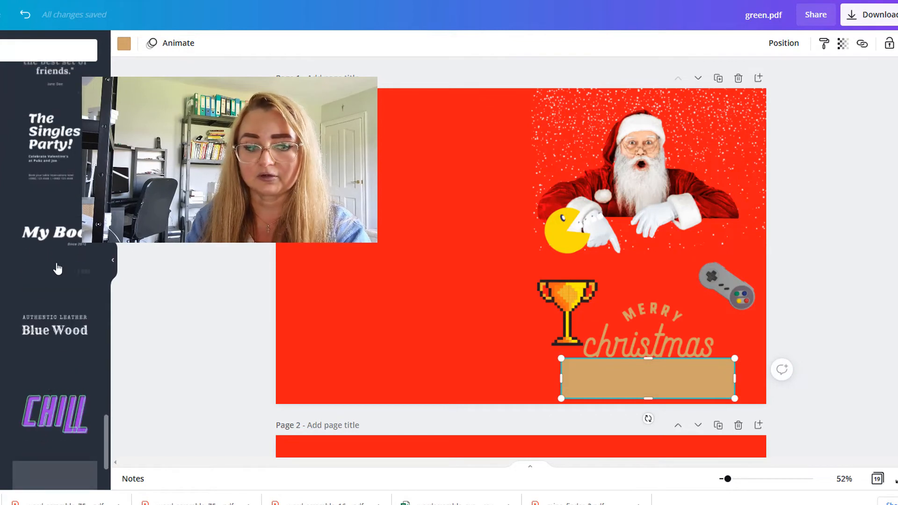
pyautogui.scroll(-3, 56, 267)
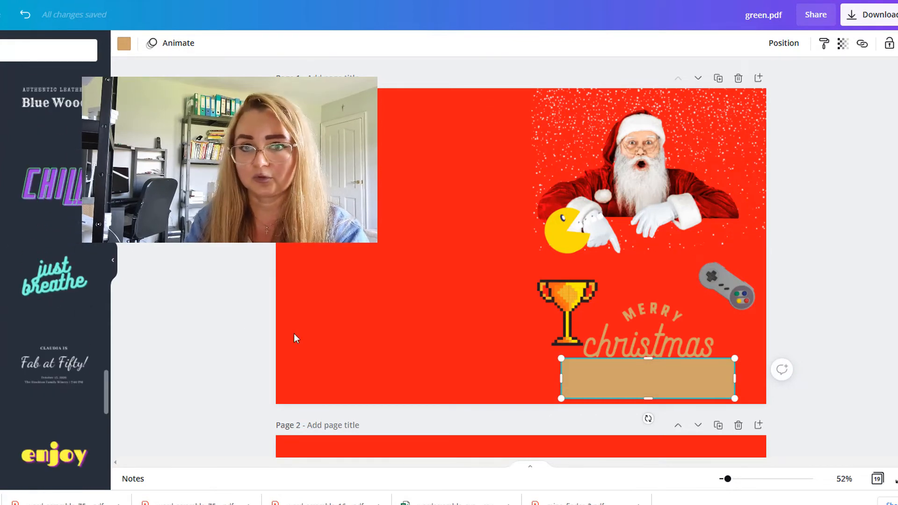
pyautogui.hotkey('ctrl', 'v')
# Step: Replace the "Merry Christmas!" heading of the added text combination with "Game Book for Adults"
pyautogui.doubleClick(487, 262)
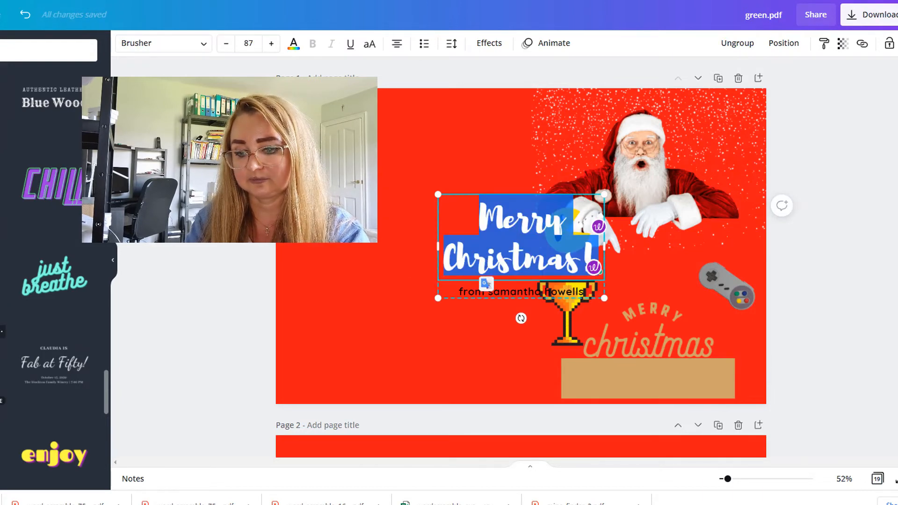
pyautogui.write('Game')
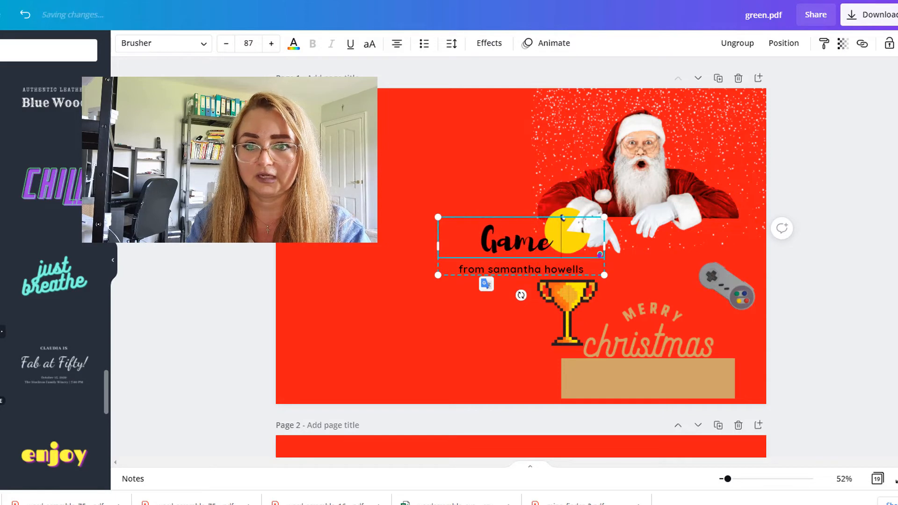
pyautogui.write(' Boo')
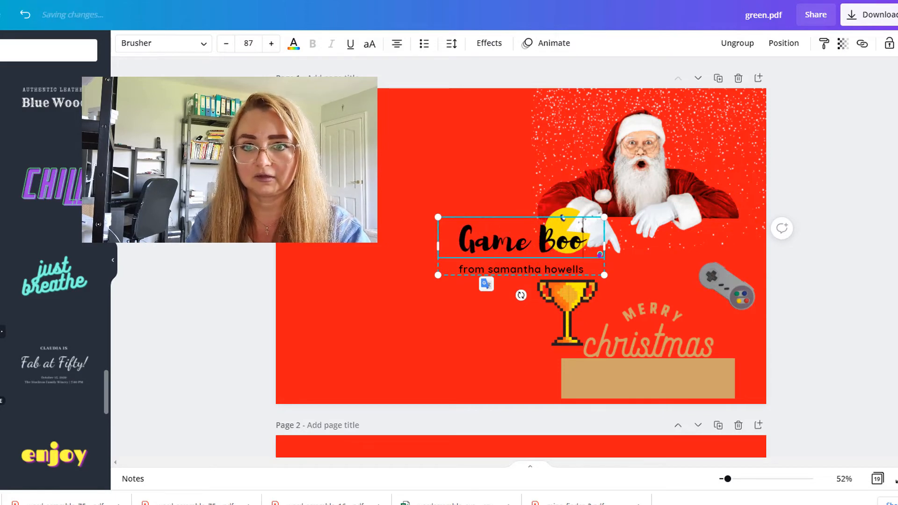
pyautogui.write('k for')
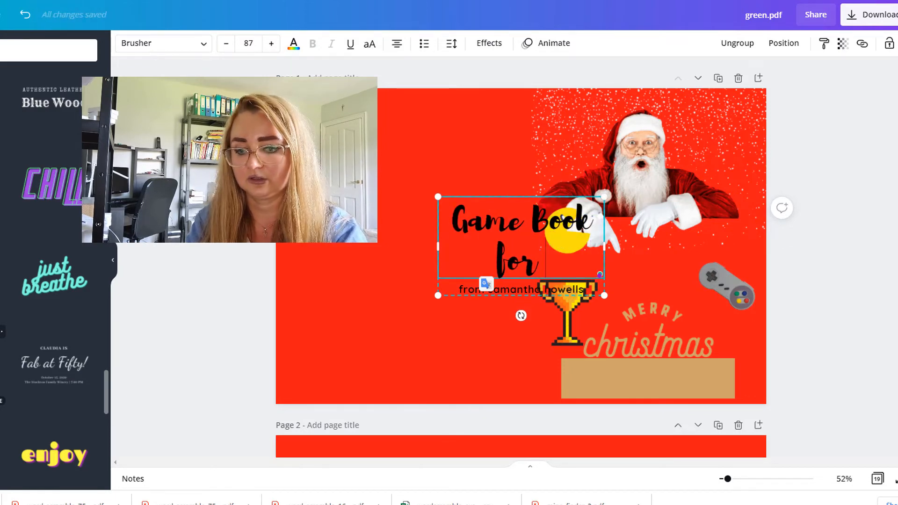
pyautogui.write(' Adults')
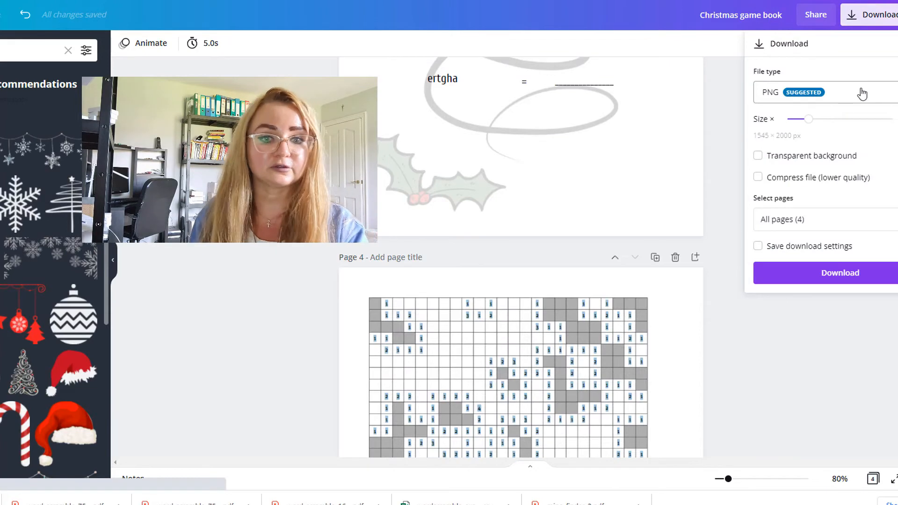
# Step: Download all pages of the Christmas game book design as JPG images
pyautogui.click(862, 94)
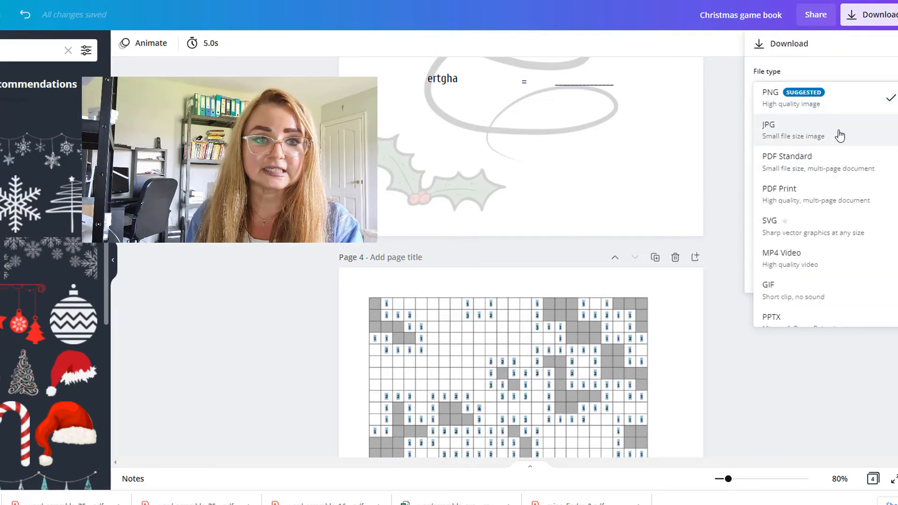
pyautogui.click(839, 136)
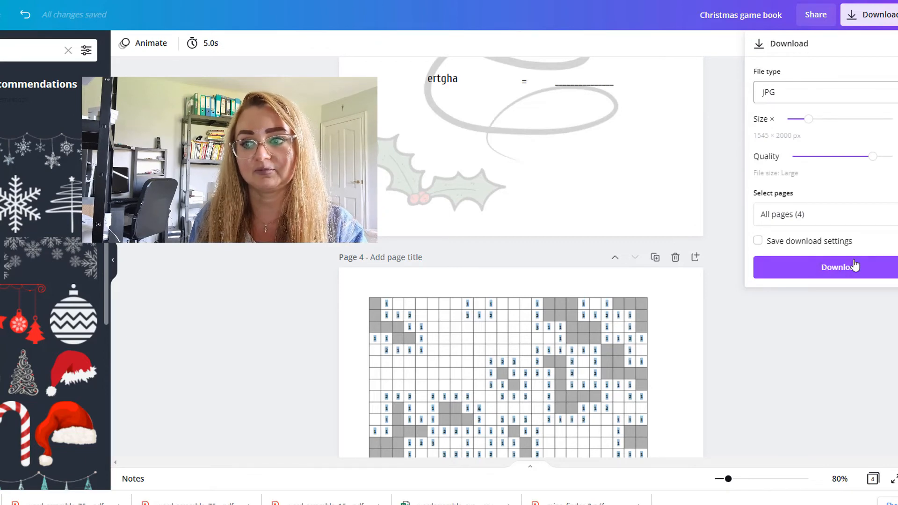
pyautogui.click(873, 268)
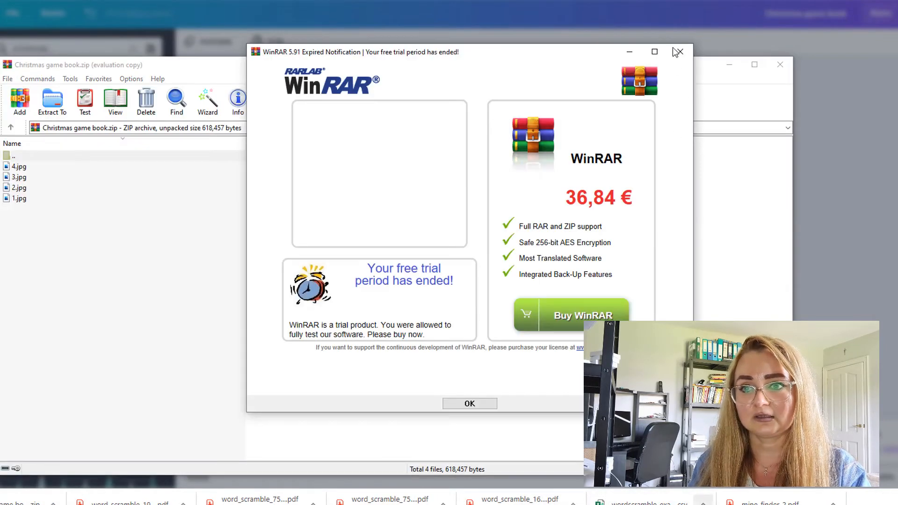
# Step: Dismiss the WinRAR trial notice and copy 1.jpg to 4.jpg from Christmas game book.zip into the Downloads folder
pyautogui.click(678, 51)
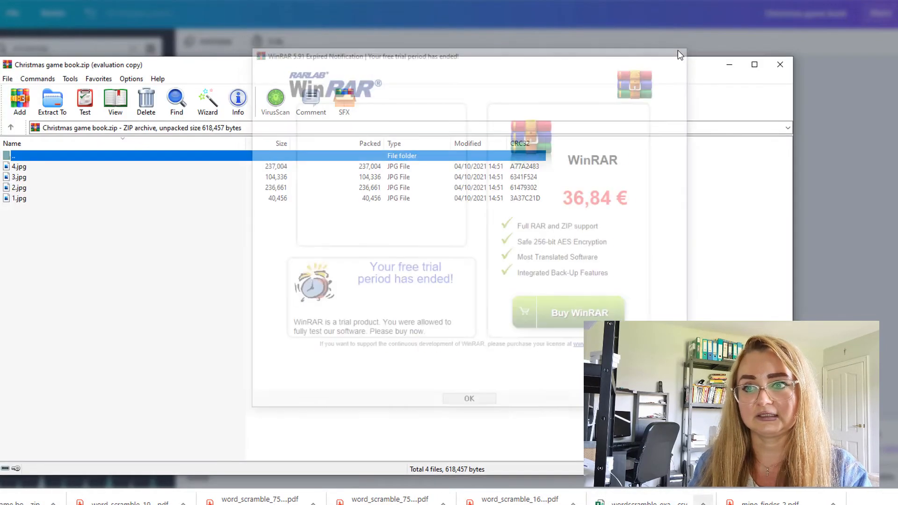
pyautogui.click(81, 250)
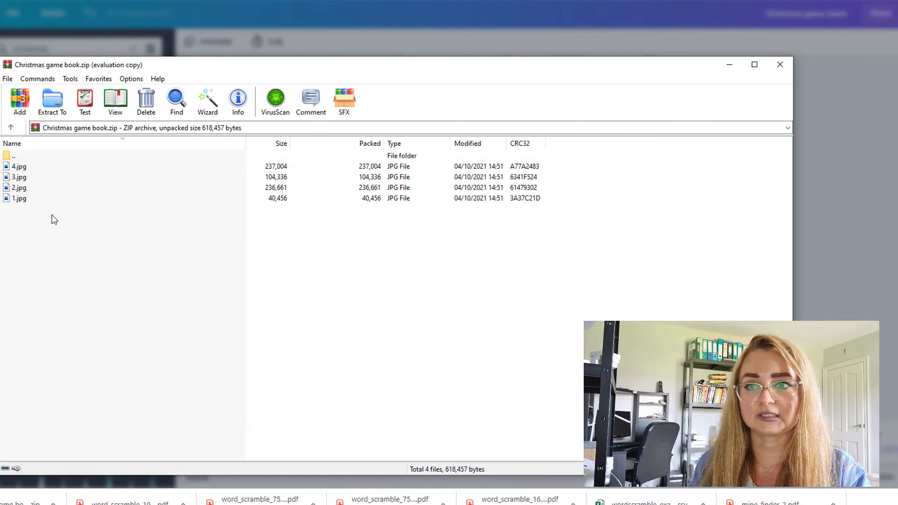
pyautogui.hotkey('ctrl', 'a')
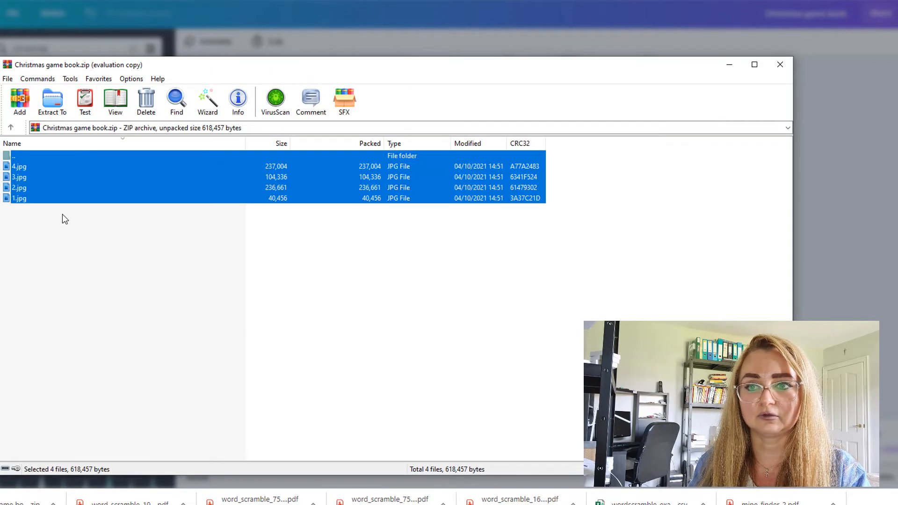
pyautogui.keyDown('ctrl'); pyautogui.click(30, 155); pyautogui.keyUp('ctrl')
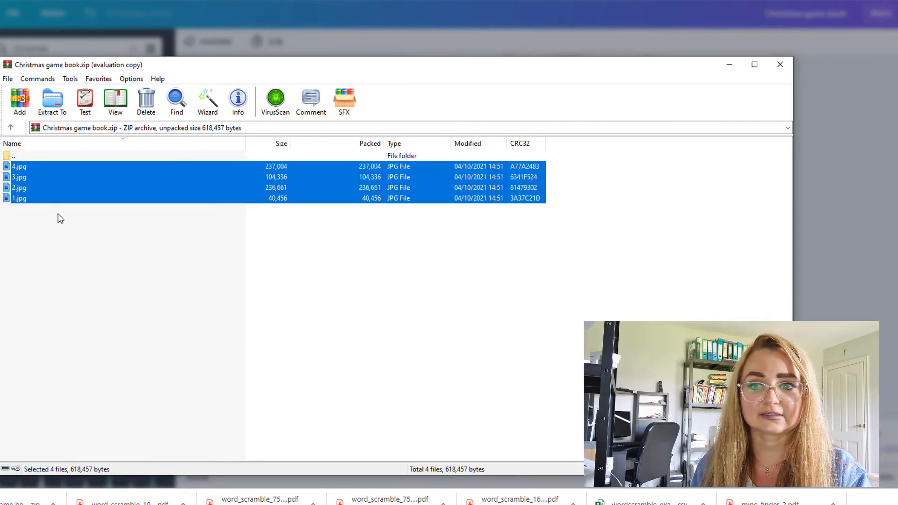
pyautogui.hotkey('ctrl', 'c')
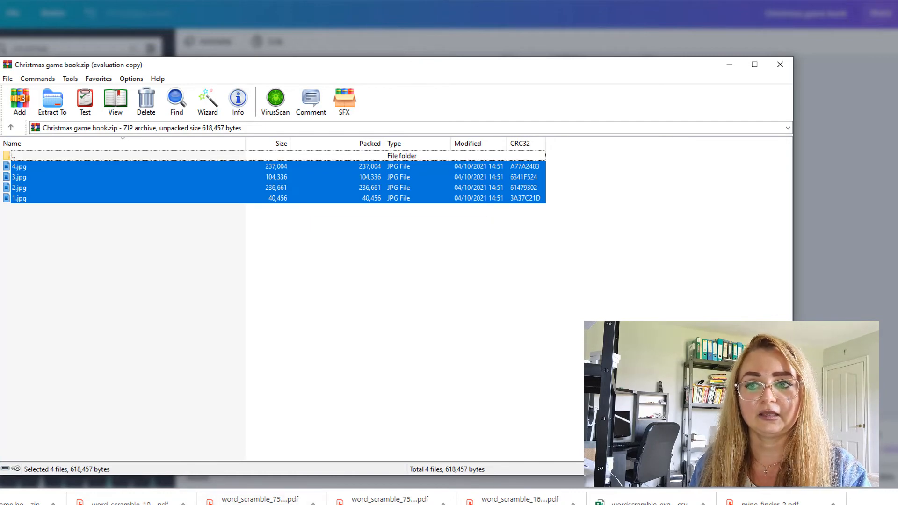
pyautogui.hotkey('alt', 'Tab')
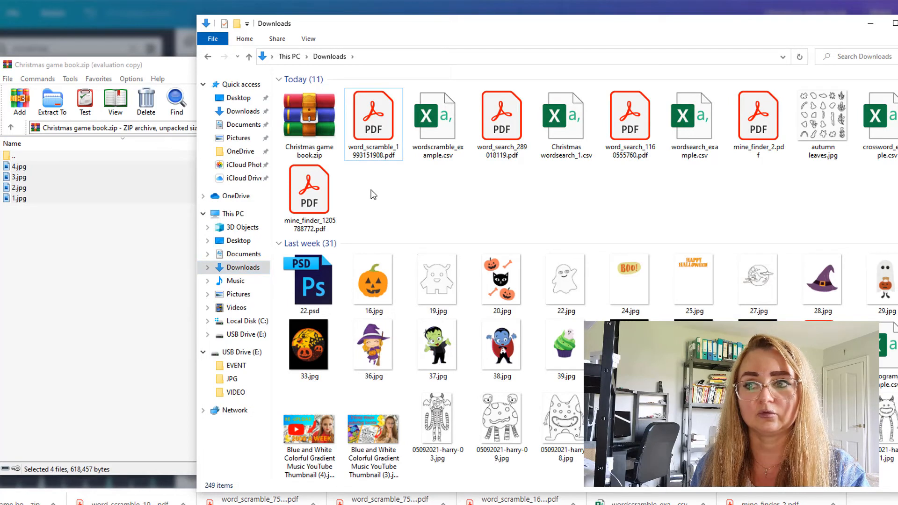
pyautogui.hotkey('ctrl', 'v')
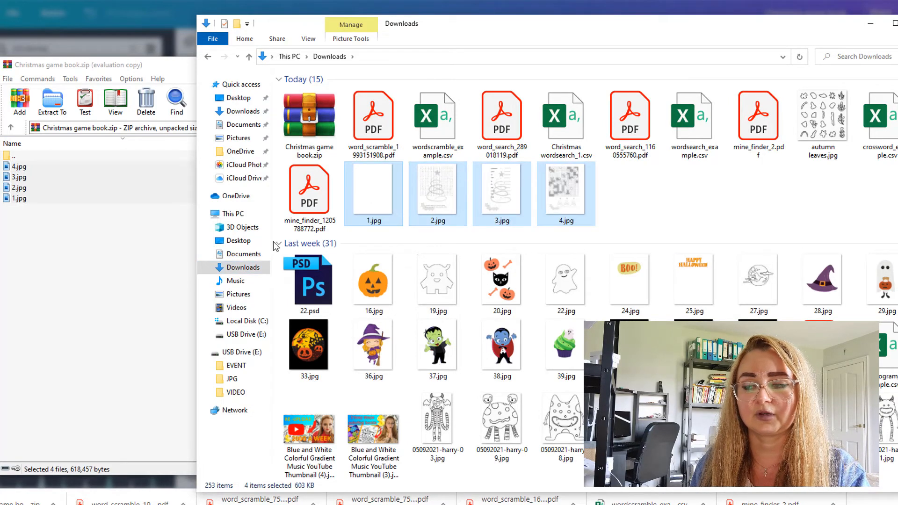
# Step: Switch back to the green.pdf cover design in Canva and open the media upload file picker on the Downloads folder
pyautogui.click(110, 320)
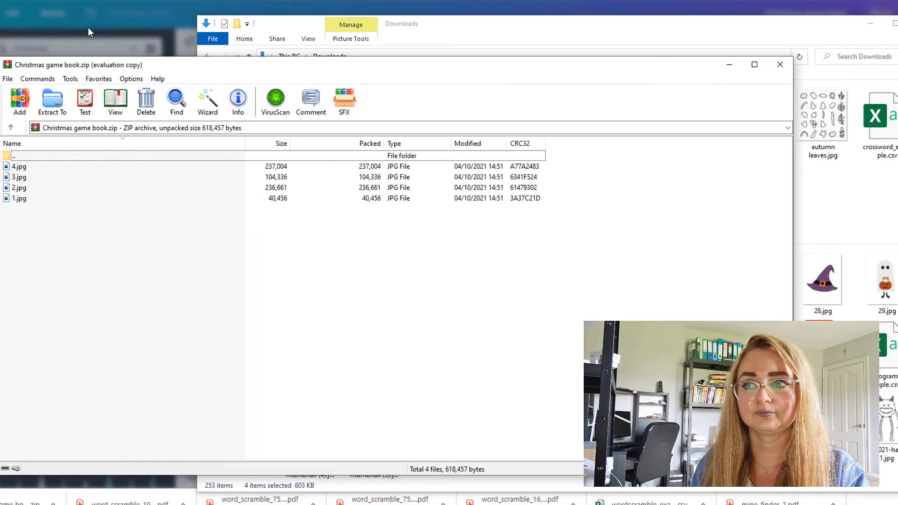
pyautogui.click(126, 25)
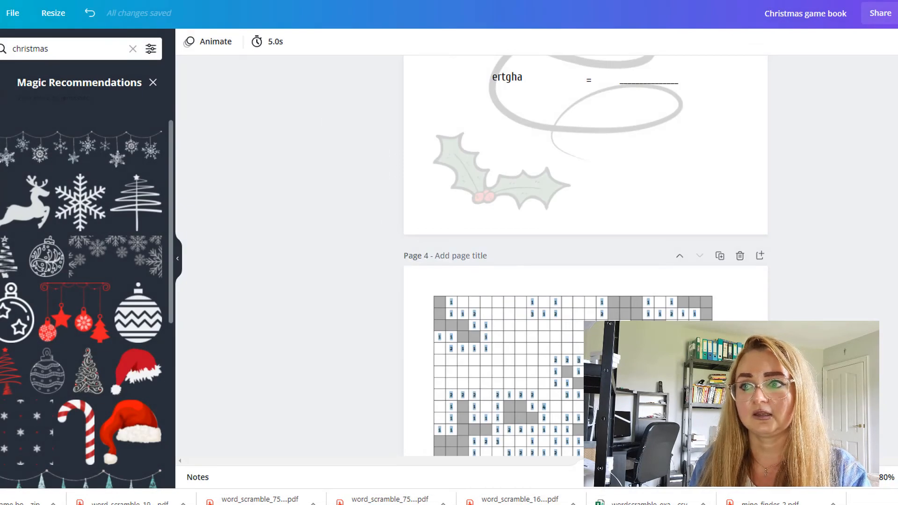
pyautogui.hotkey('ctrl', 'Tab')
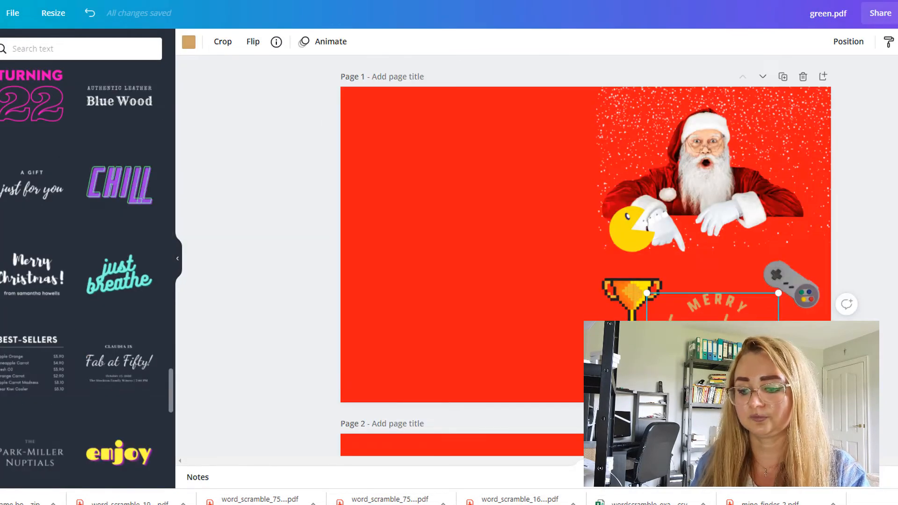
pyautogui.click(2, 112)
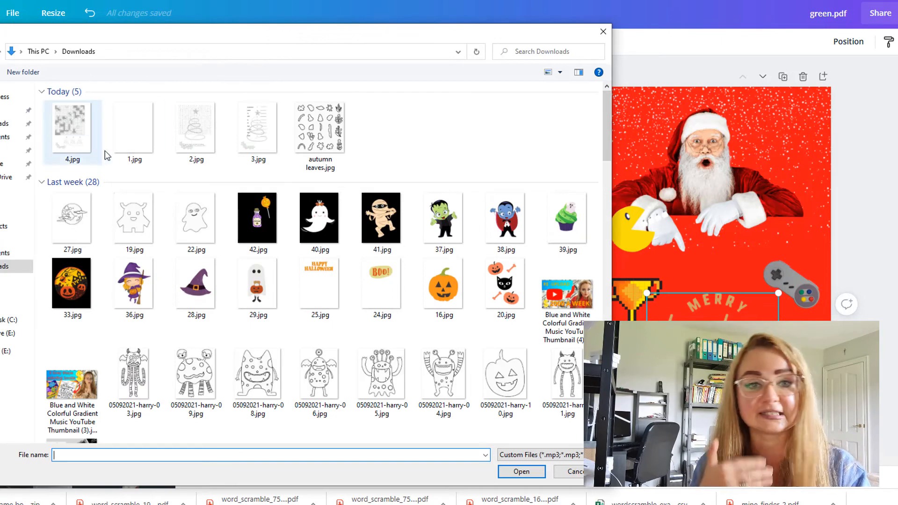
pyautogui.click(70, 129)
pyautogui.hotkey('ctrl', 'c')
pyautogui.hotkey('ctrl', 'v')
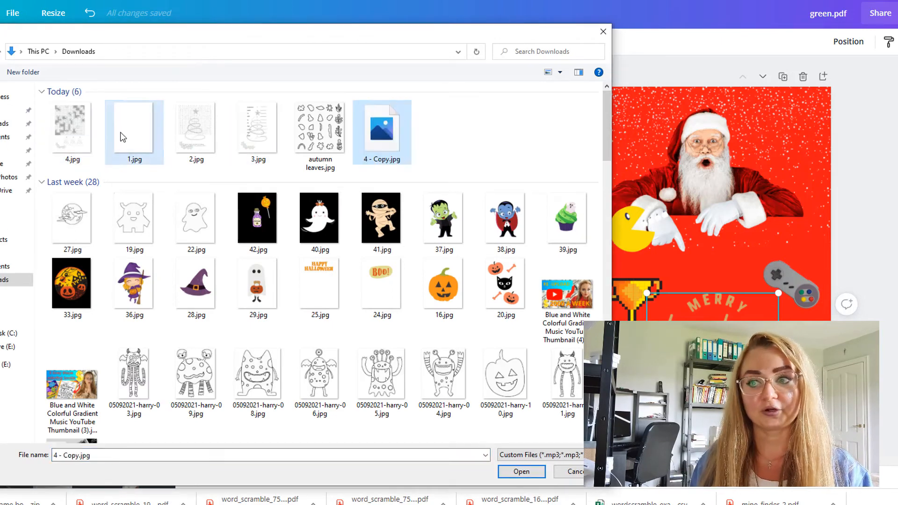
pyautogui.keyDown('ctrl'); pyautogui.click(135, 131); pyautogui.keyUp('ctrl')
pyautogui.hotkey('ctrl', 'z')
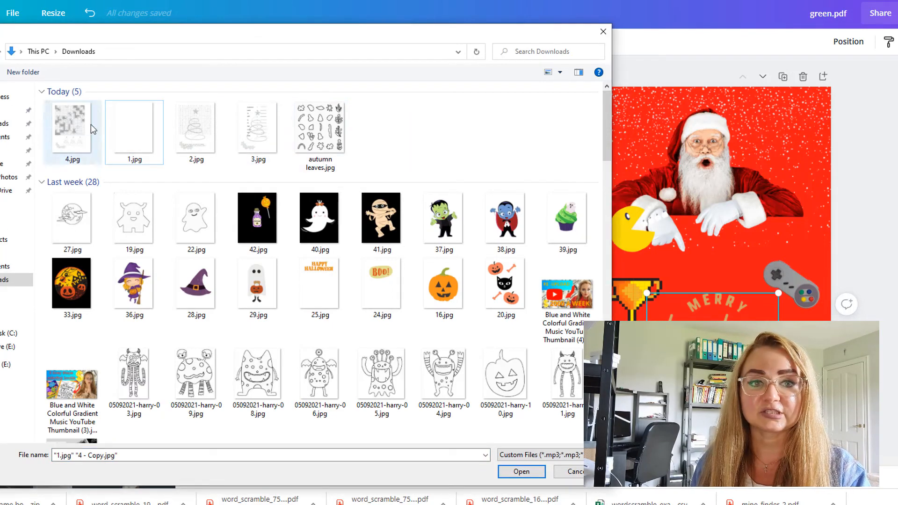
# Step: Upload the four page images 1.jpg, 2.jpg, 3.jpg and 4.jpg to the design
pyautogui.moveTo(288, 167); pyautogui.dragTo(89, 139)
pyautogui.click(512, 471)
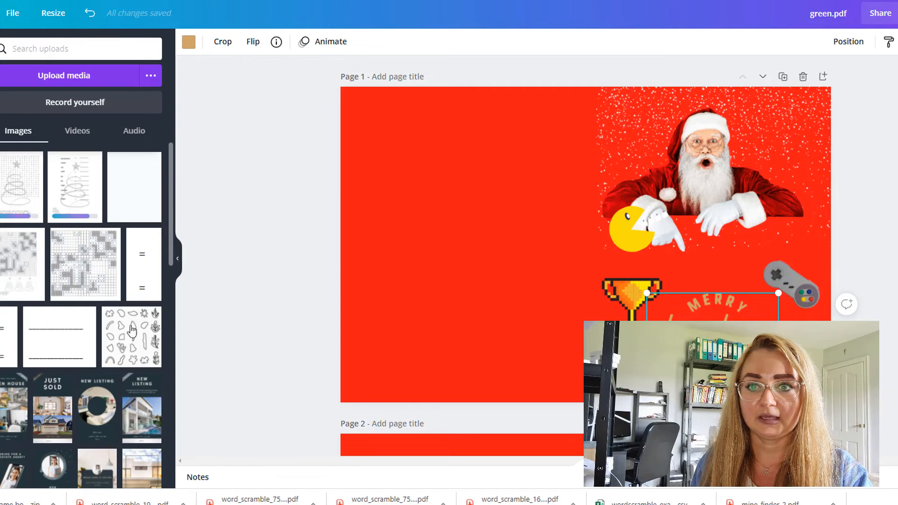
# Step: Place the word search and word scramble page images on the cover, shrink both to small thumbnails and line them up side by side on the upper back-cover half
pyautogui.click(7, 192)
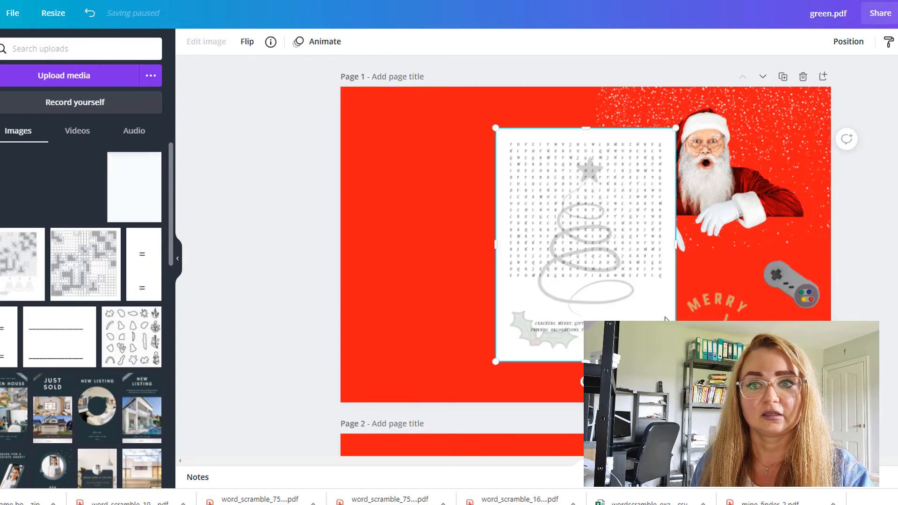
pyautogui.moveTo(588, 287); pyautogui.dragTo(587, 220)
pyautogui.moveTo(557, 190); pyautogui.dragTo(430, 185)
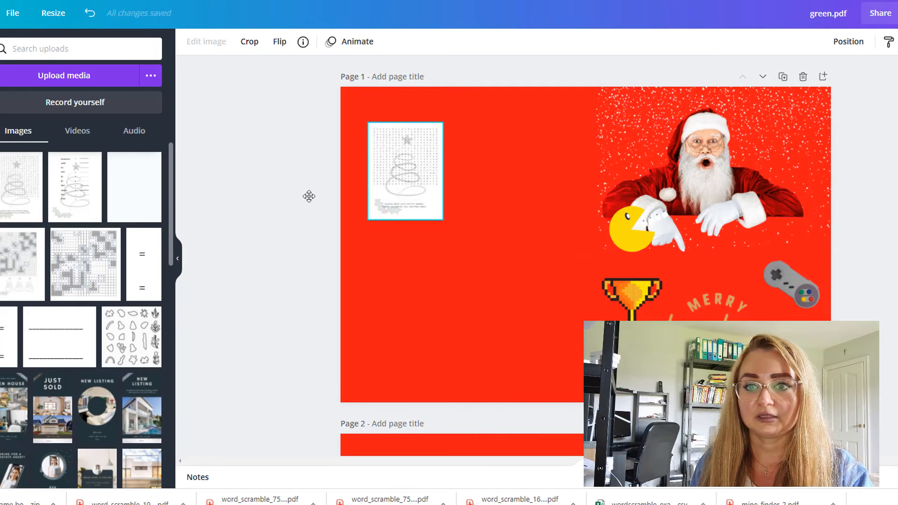
pyautogui.click(92, 162)
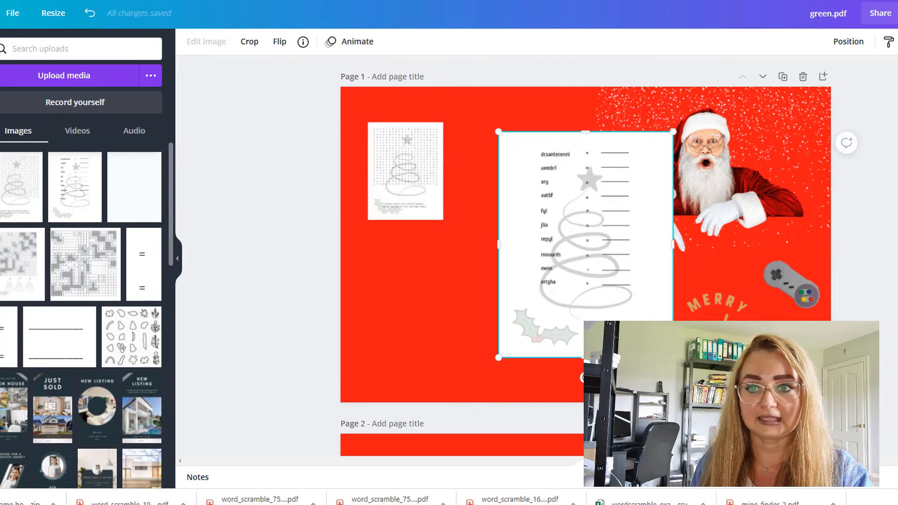
pyautogui.moveTo(673, 358); pyautogui.dragTo(505, 198)
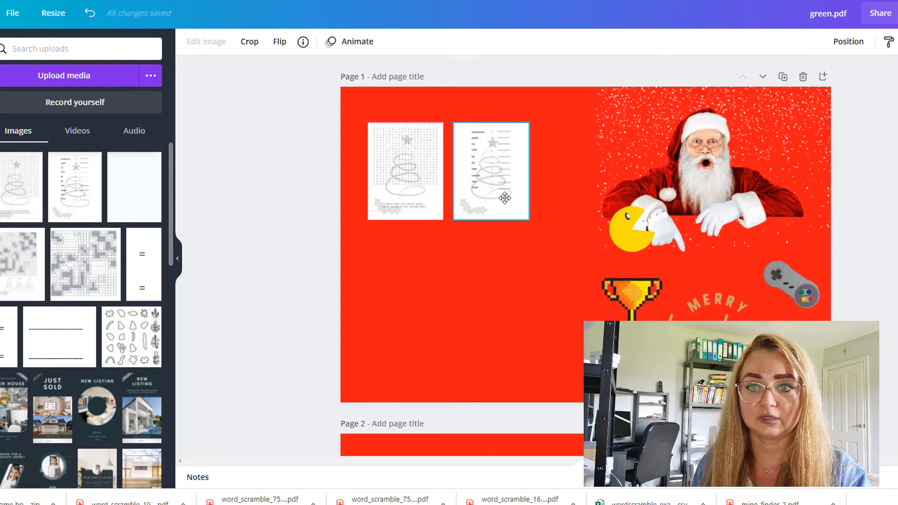
# Step: Place the mine finder page image on the cover, shrink it to thumbnail size and position it directly below the word search thumbnail
pyautogui.click(5, 268)
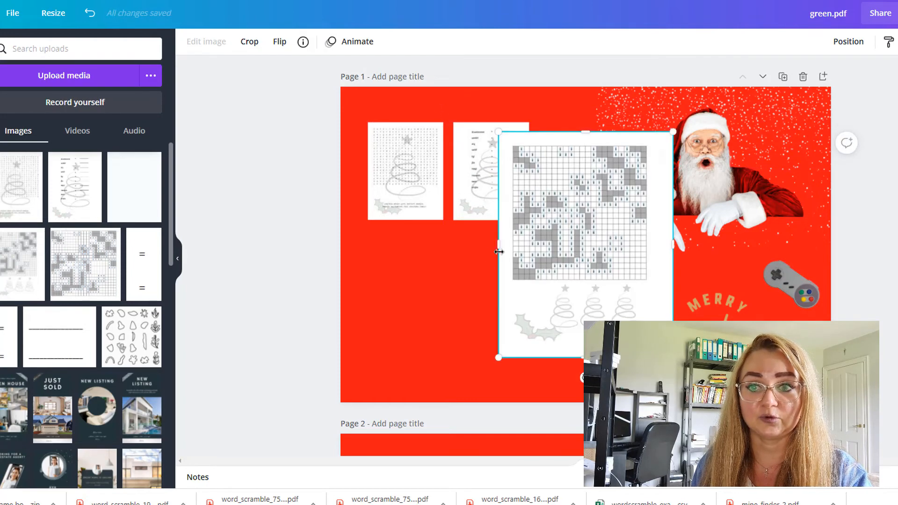
pyautogui.moveTo(561, 243); pyautogui.dragTo(434, 307)
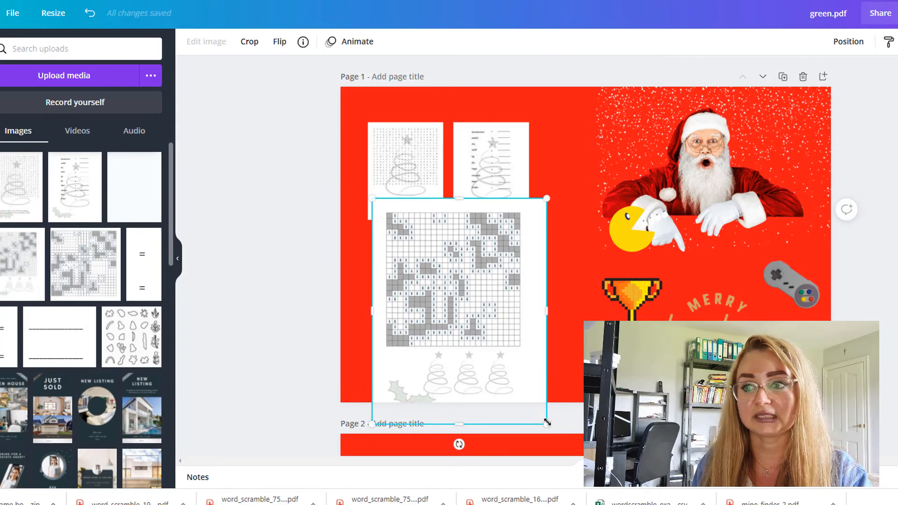
pyautogui.moveTo(546, 425); pyautogui.dragTo(419, 305)
pyautogui.moveTo(450, 341); pyautogui.dragTo(426, 294)
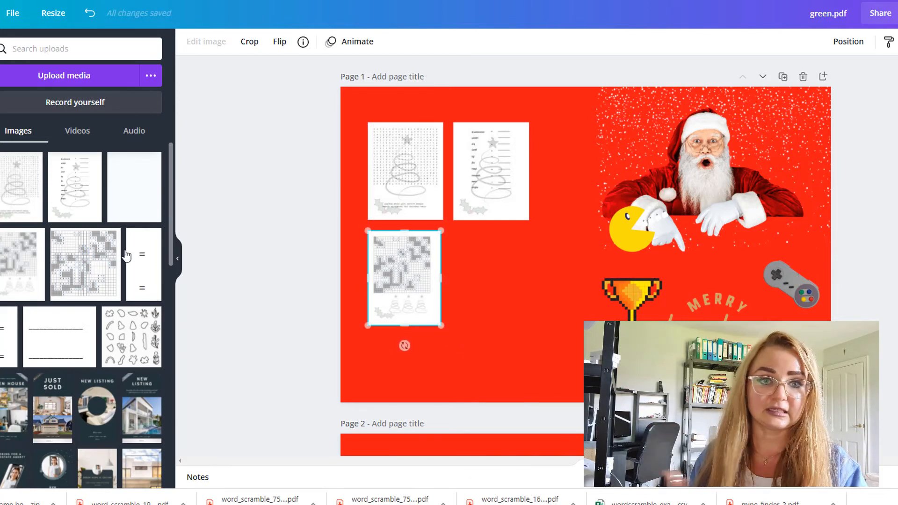
pyautogui.click(84, 270)
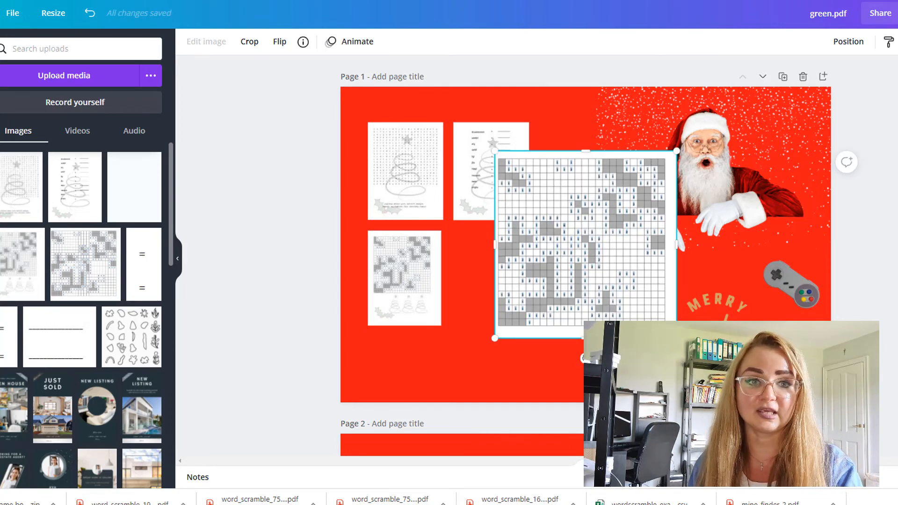
pyautogui.moveTo(595, 296); pyautogui.dragTo(606, 265)
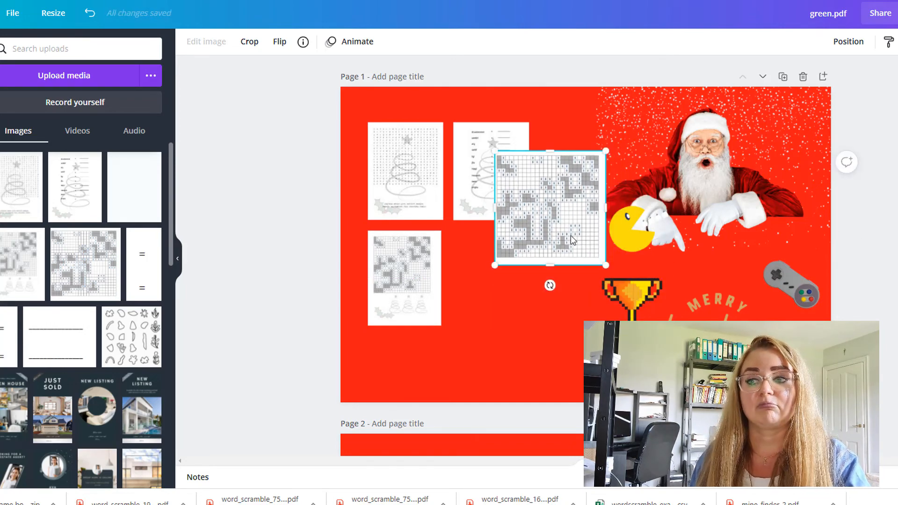
pyautogui.press('Delete')
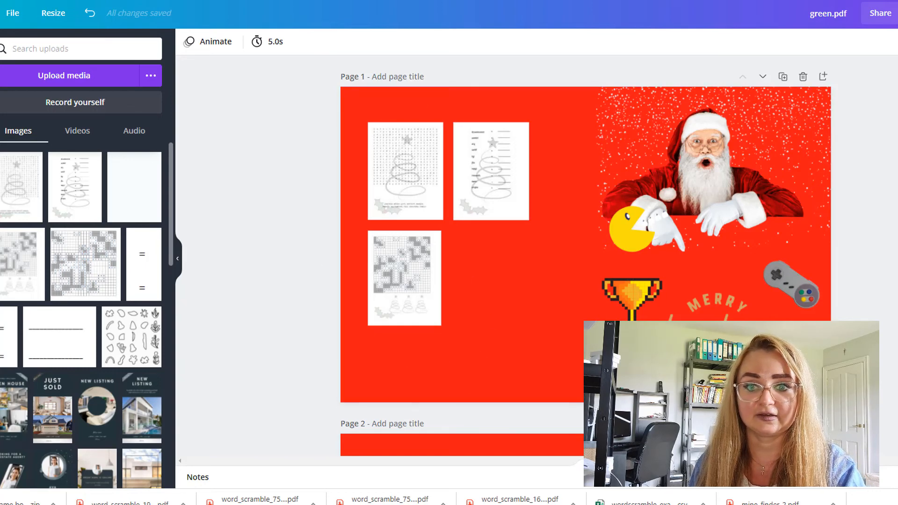
# Step: Add the recently used holly graphic at small size below the back-cover thumbnails, and insert and shrink the recommended candy cane graphic
pyautogui.click(0, 96)
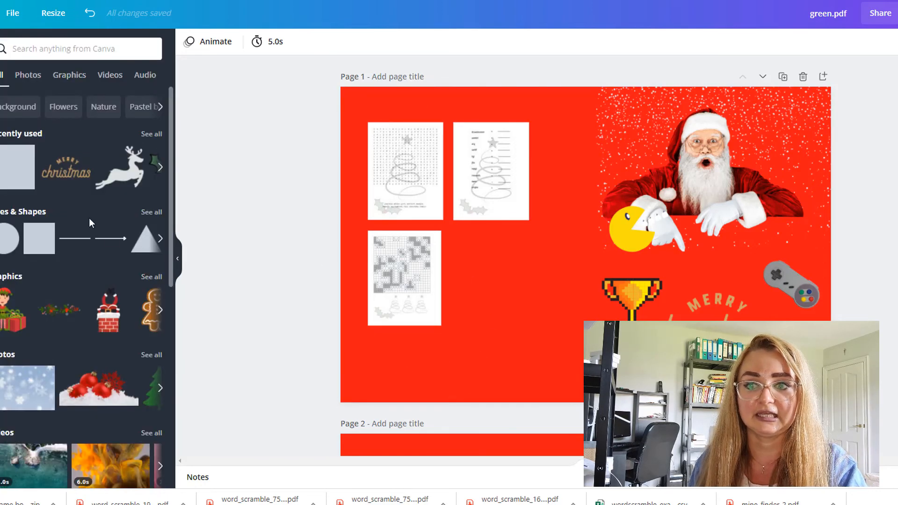
pyautogui.click(151, 134)
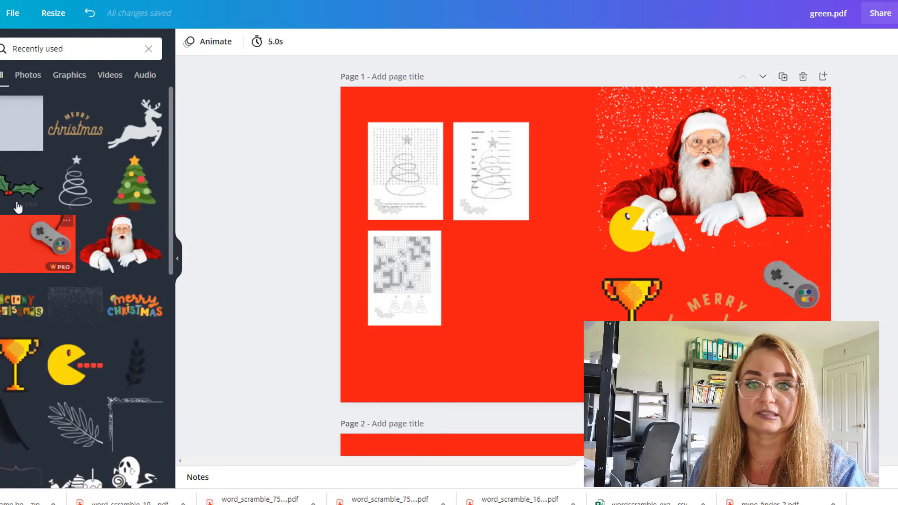
pyautogui.click(19, 189)
pyautogui.moveTo(542, 283); pyautogui.dragTo(411, 375)
pyautogui.moveTo(470, 374); pyautogui.dragTo(386, 357)
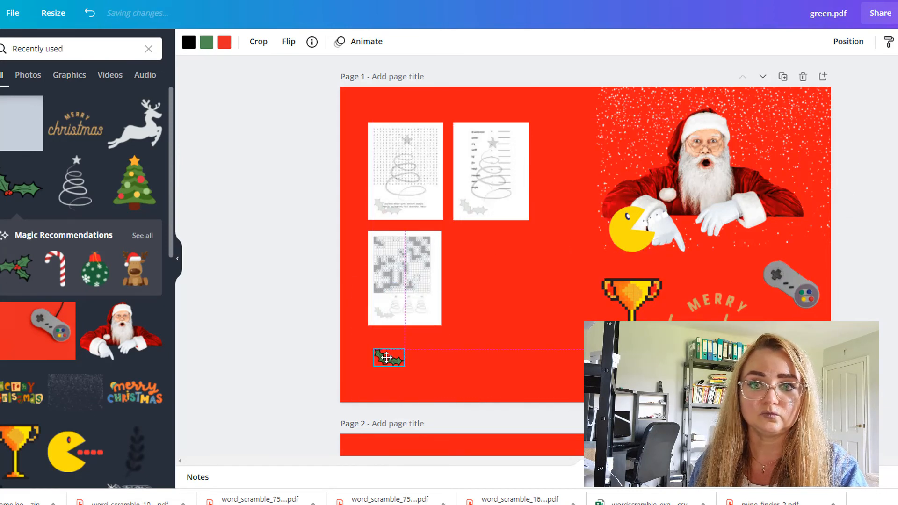
pyautogui.click(48, 257)
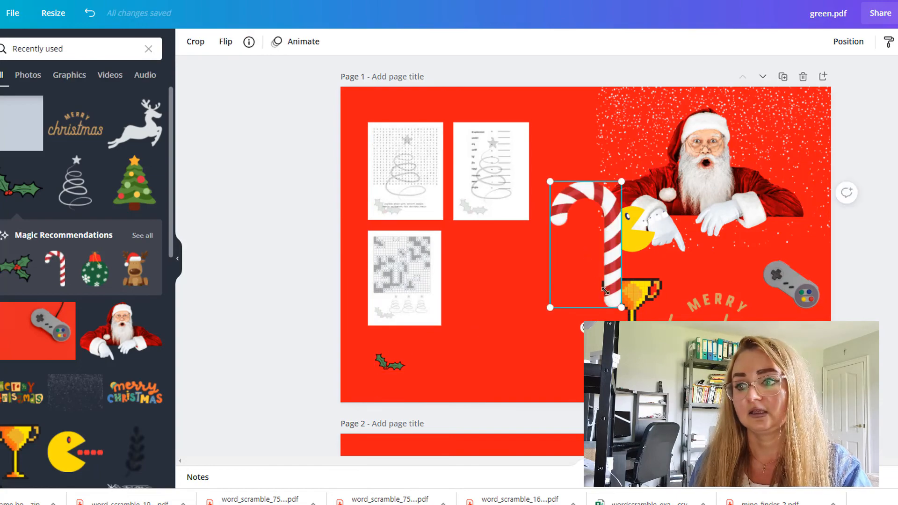
pyautogui.moveTo(605, 291); pyautogui.dragTo(584, 251)
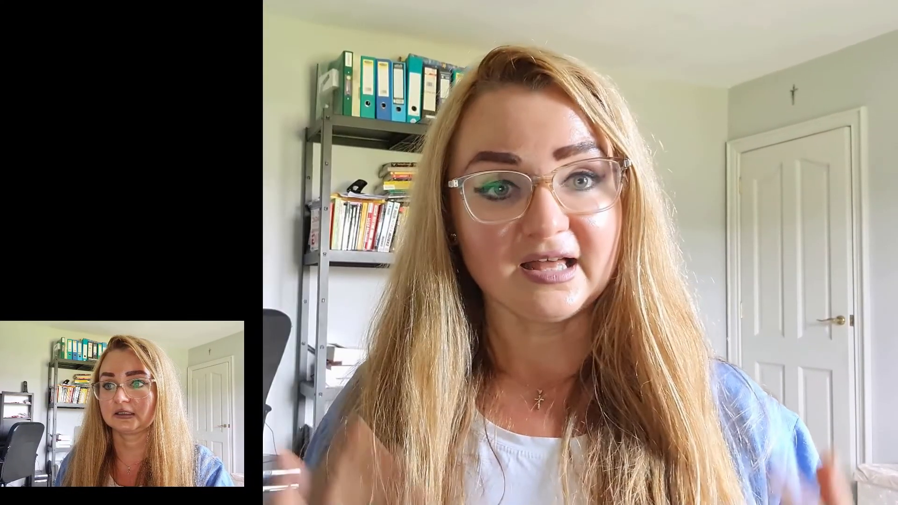